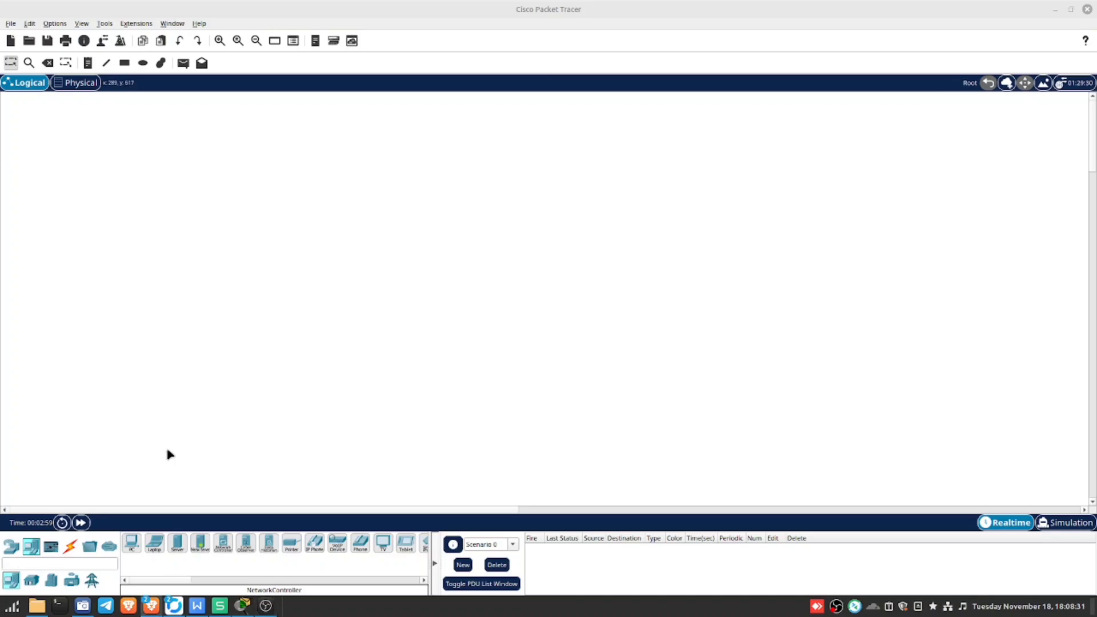
Place two PCs near the left side of the workspace, one low and one directly above it near the top
left_click(136, 544)
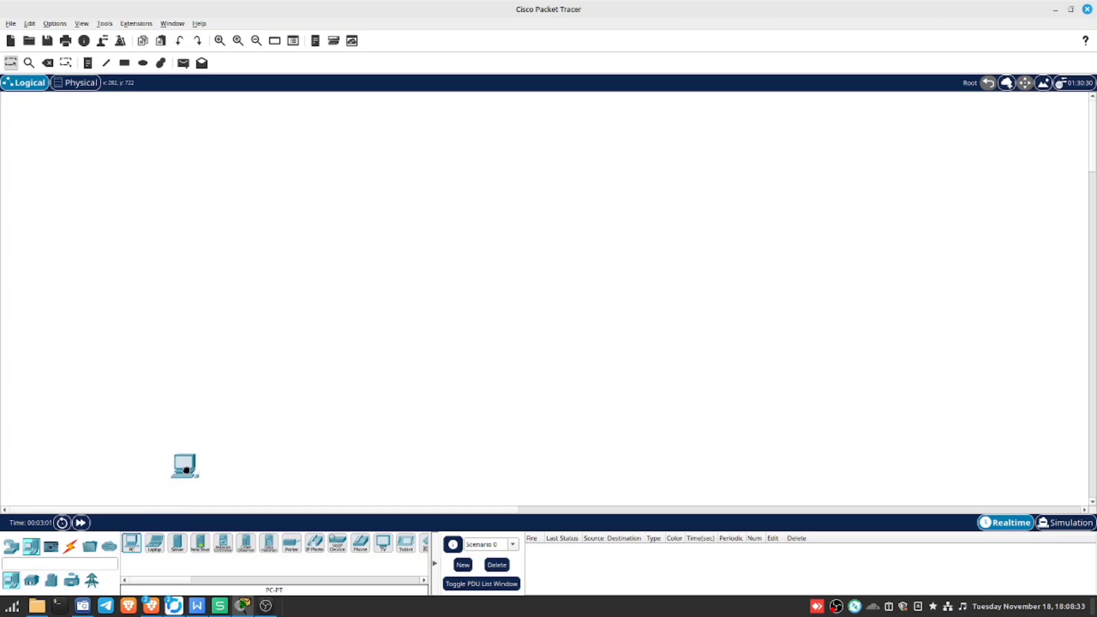
left_click(172, 457)
left_click(135, 544)
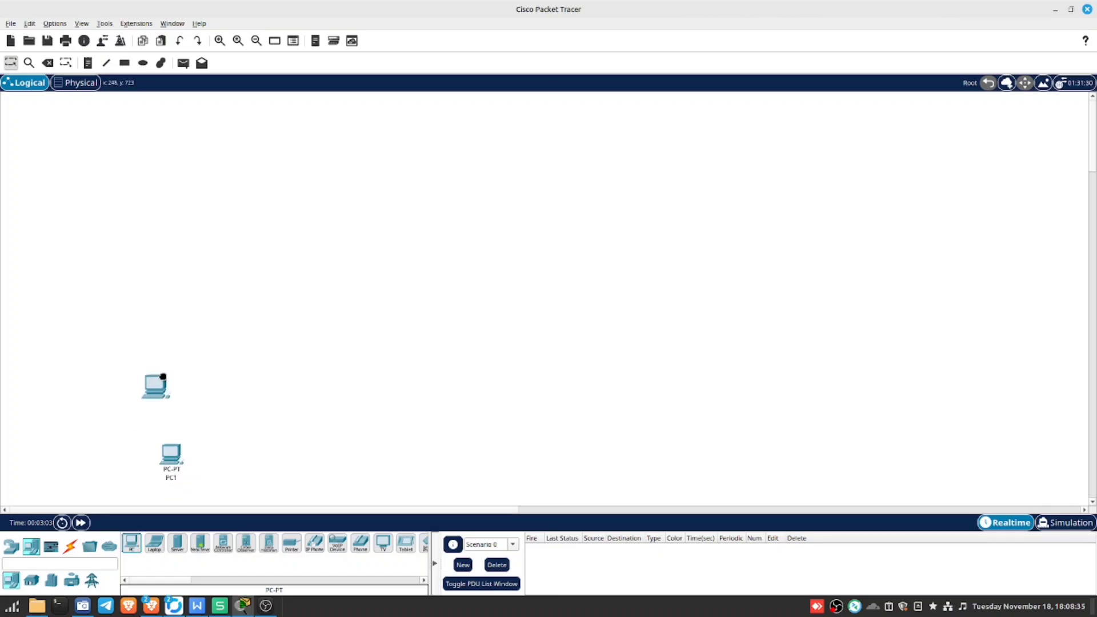
left_click(177, 165)
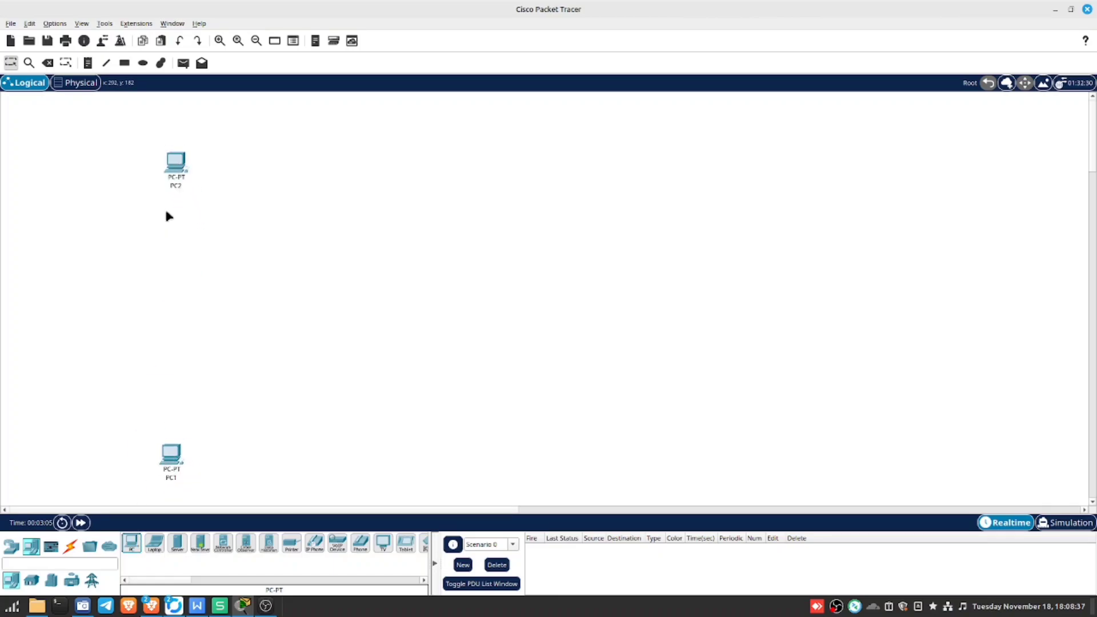
Place four 2960 switches in a diamond layout to the right of the two PCs
left_click(11, 546)
left_click(32, 580)
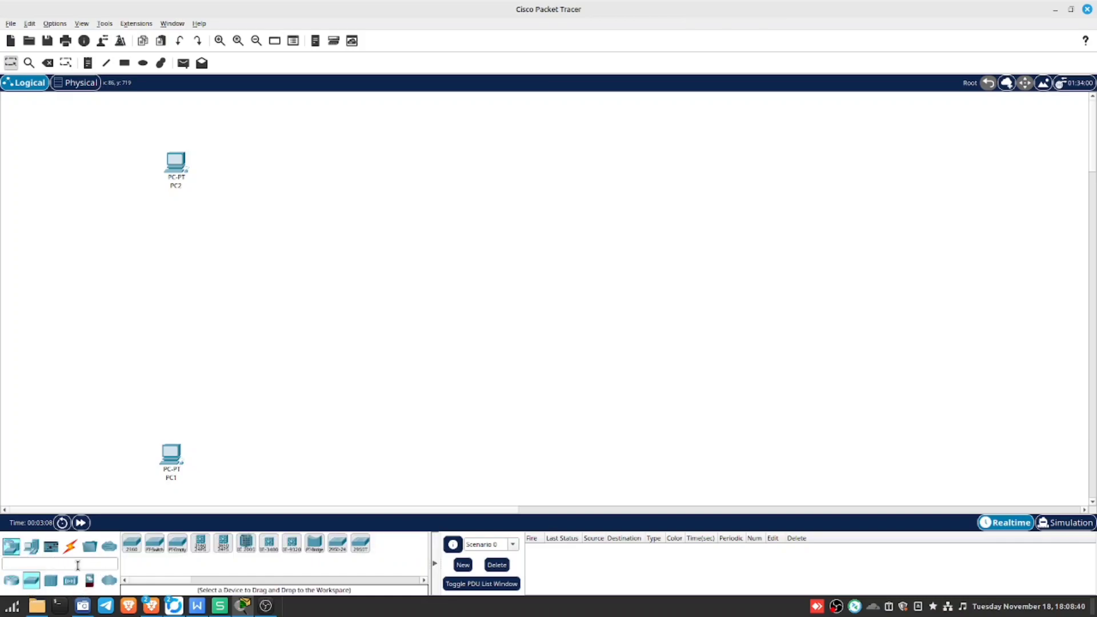
left_click(131, 549)
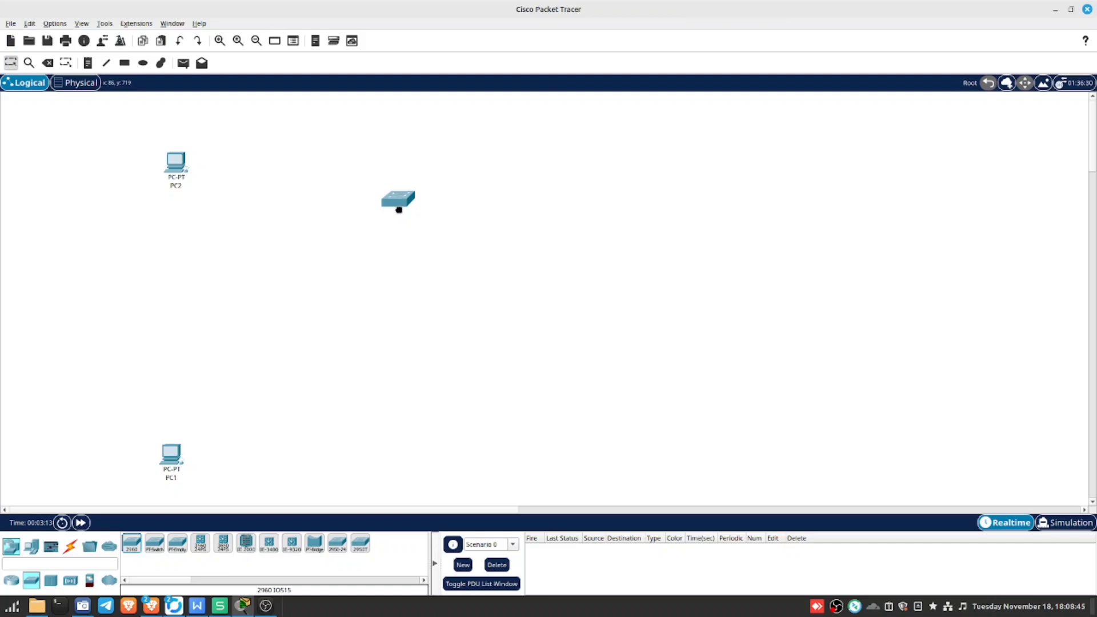
left_click(397, 218)
left_click(132, 545)
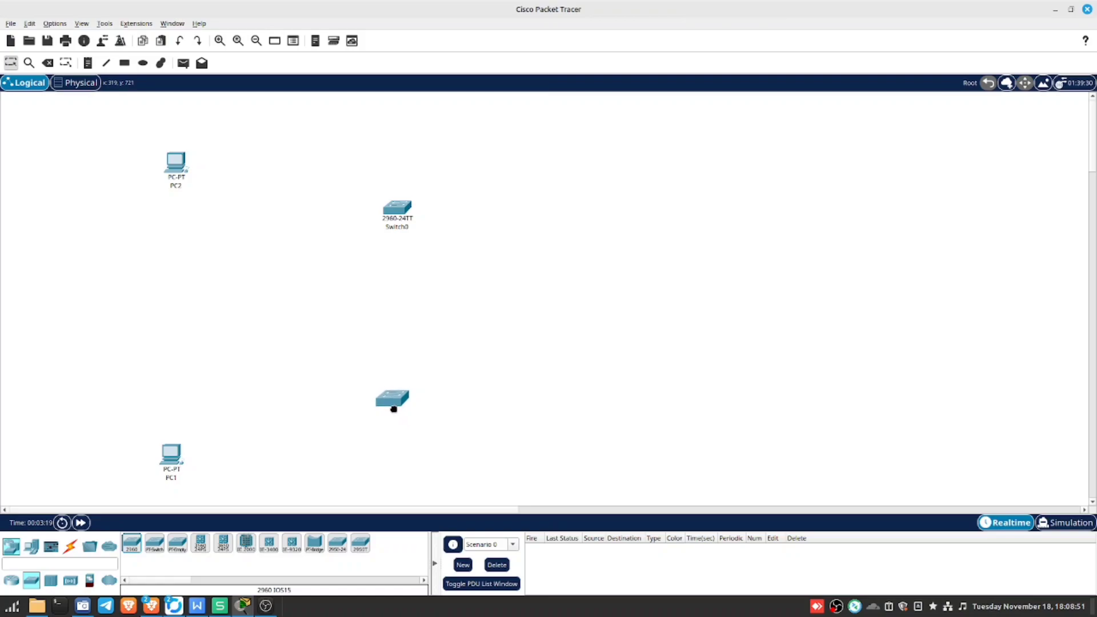
left_click(397, 410)
left_click(133, 548)
left_click(295, 325)
left_click(132, 545)
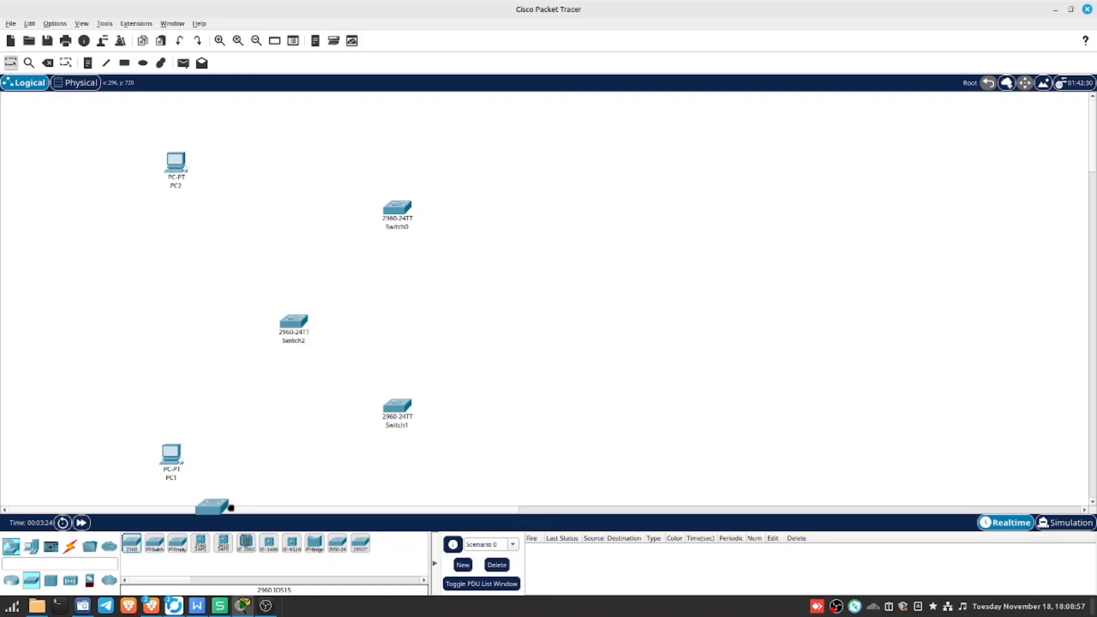
left_click(545, 310)
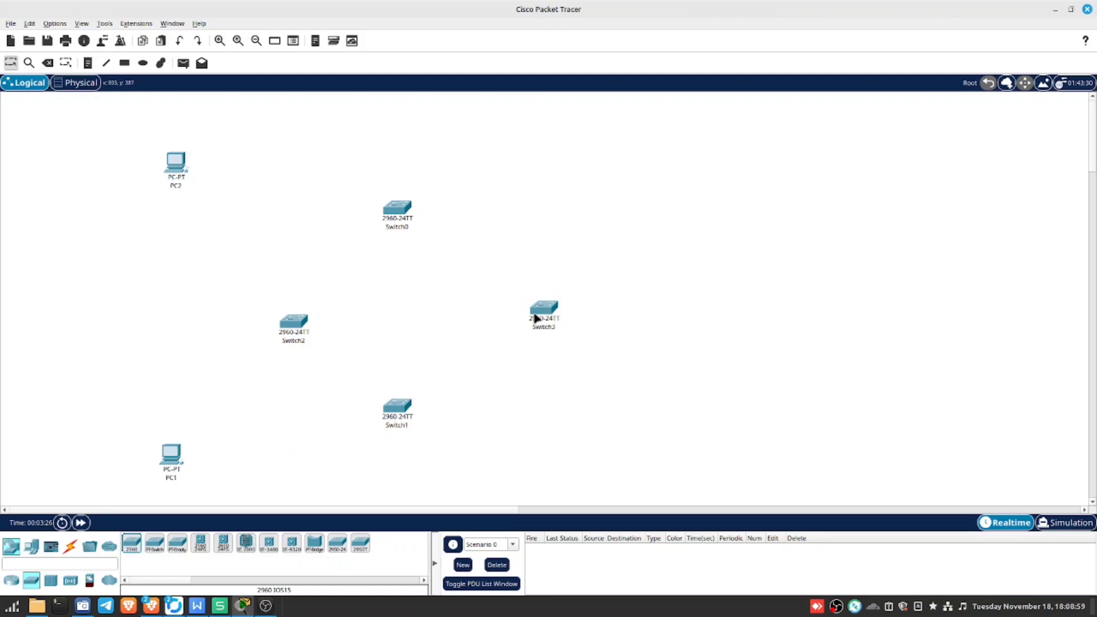
Connect PC2's FastEthernet0 to Switch0's FastEthernet0/3 with a Copper Straight-Through cable
left_click(70, 547)
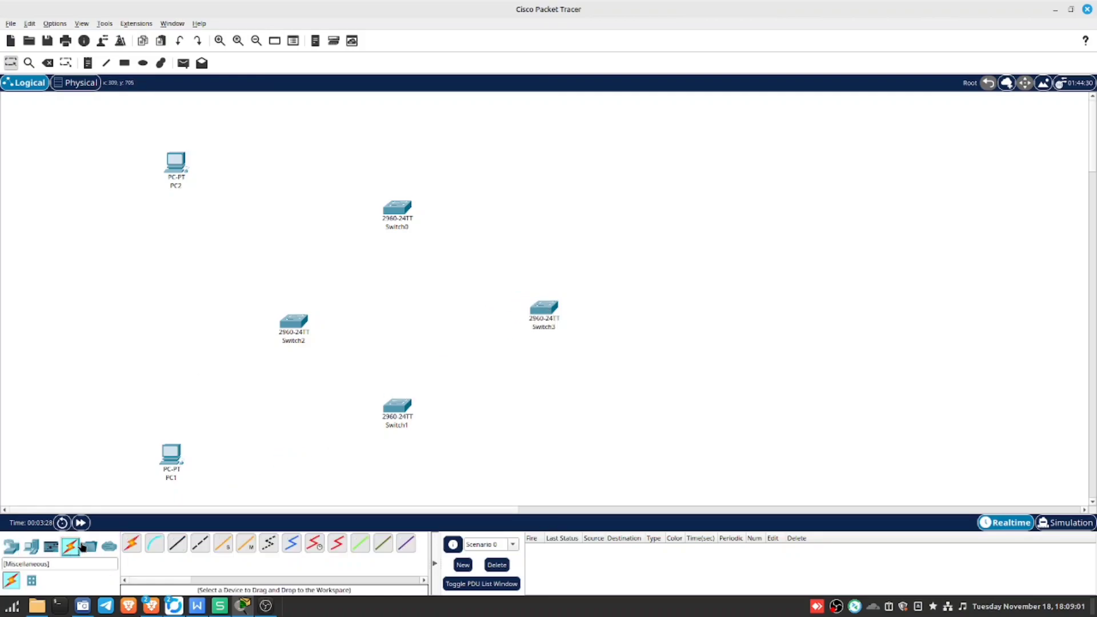
left_click(178, 544)
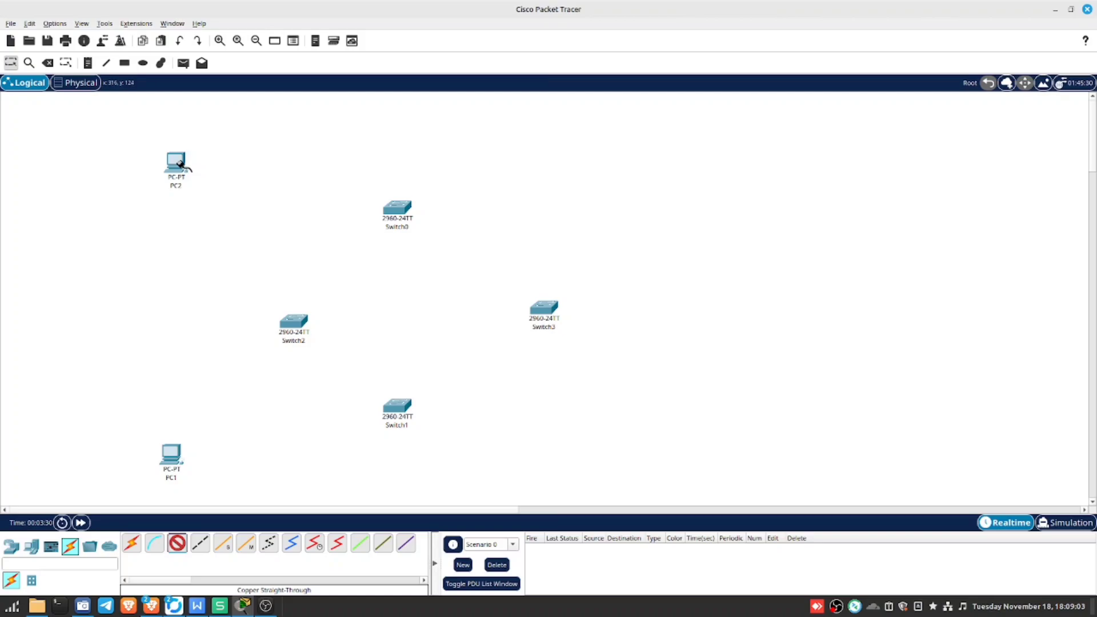
left_click(181, 163)
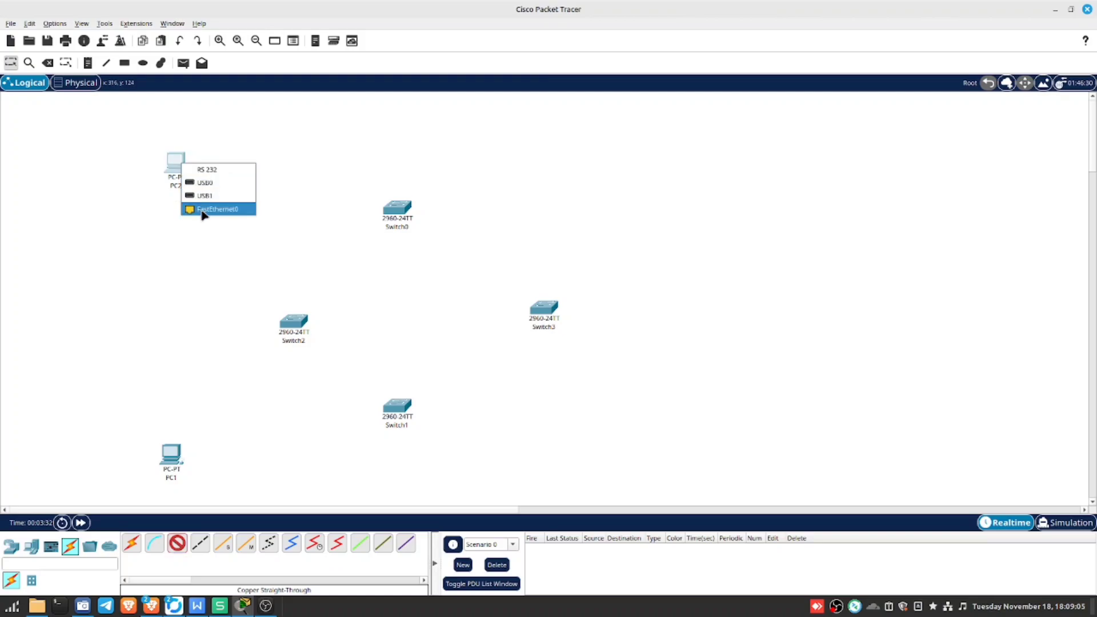
left_click(203, 212)
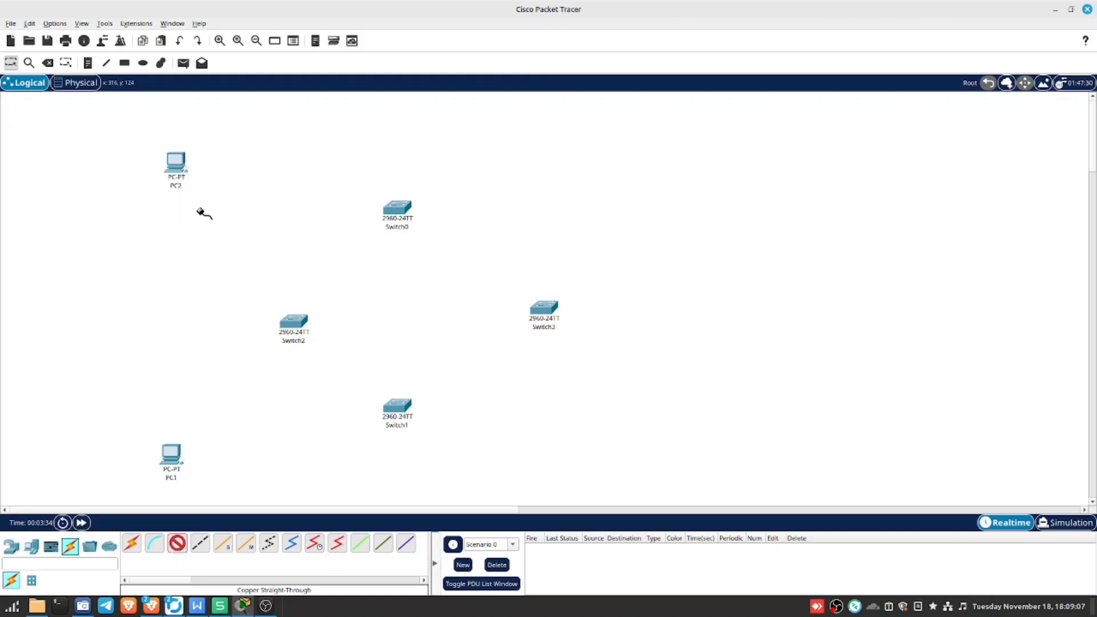
left_click(397, 209)
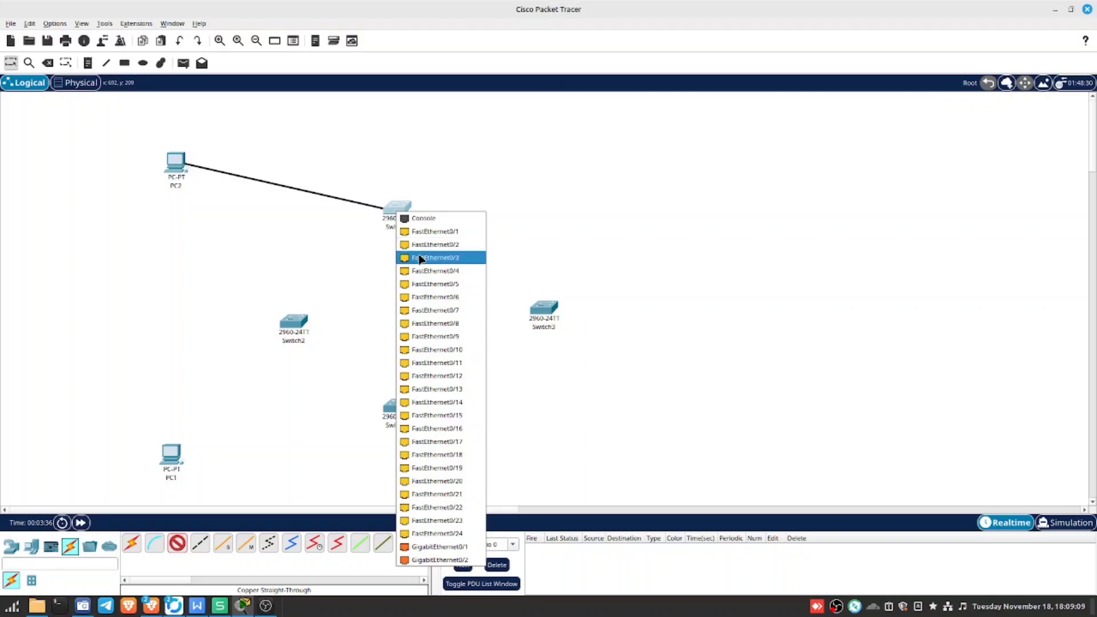
left_click(420, 257)
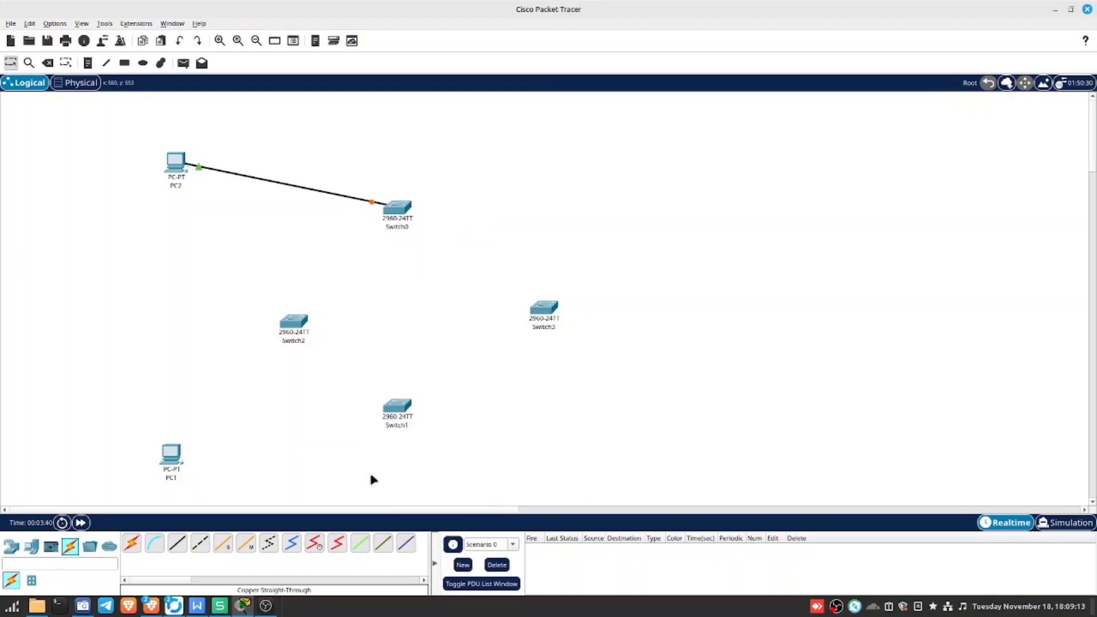
Connect Switch0's FastEthernet0/23 to Switch3's FastEthernet0/23 with a Copper Cross-Over cable
left_click(201, 542)
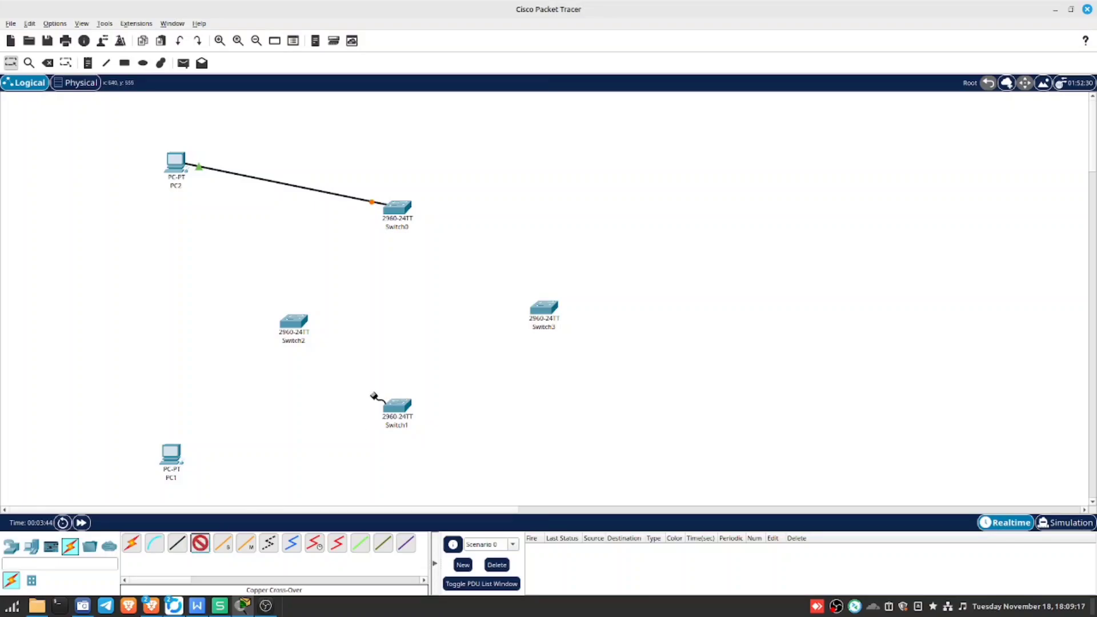
left_click(406, 209)
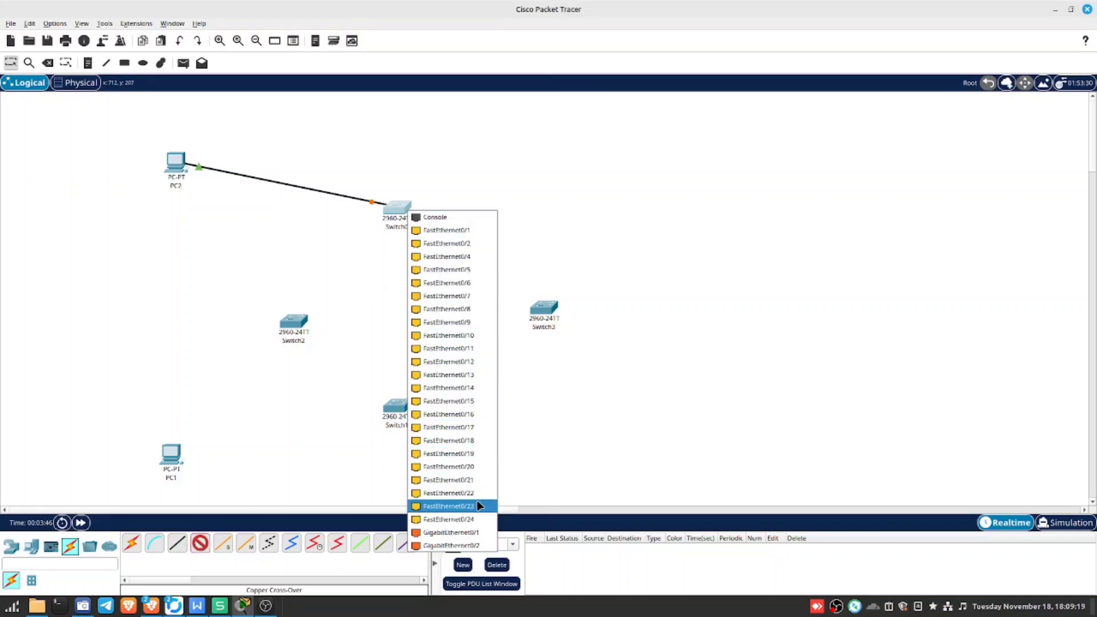
left_click(483, 506)
left_click(544, 315)
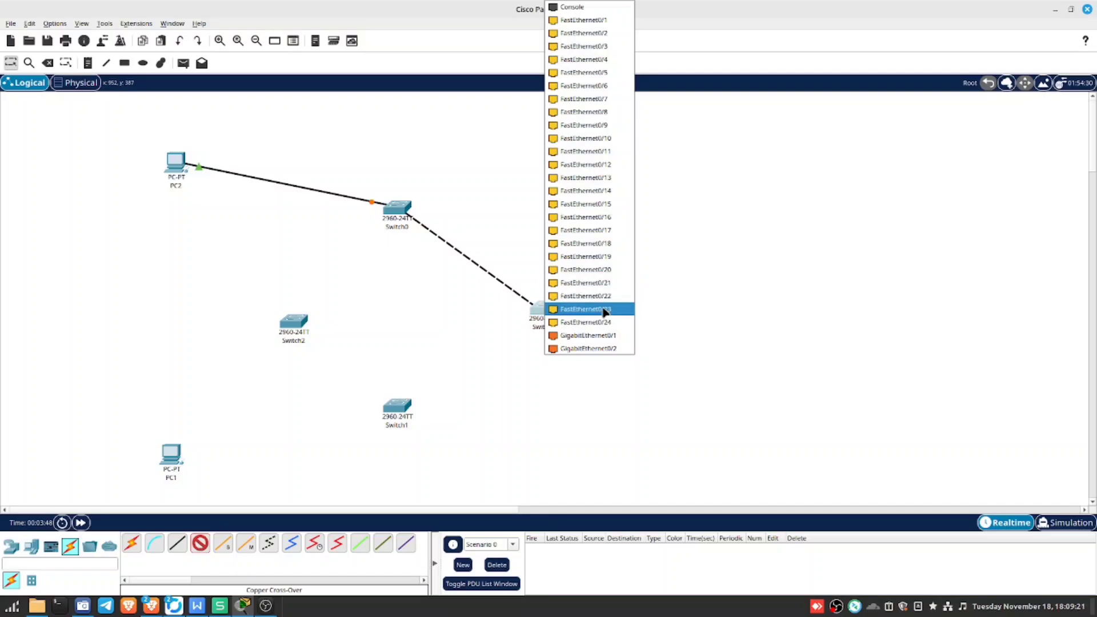
left_click(569, 310)
Connect Switch3's FastEthernet0/24 to Switch1's FastEthernet0/24 with a Copper Cross-Over cable
left_click(199, 544)
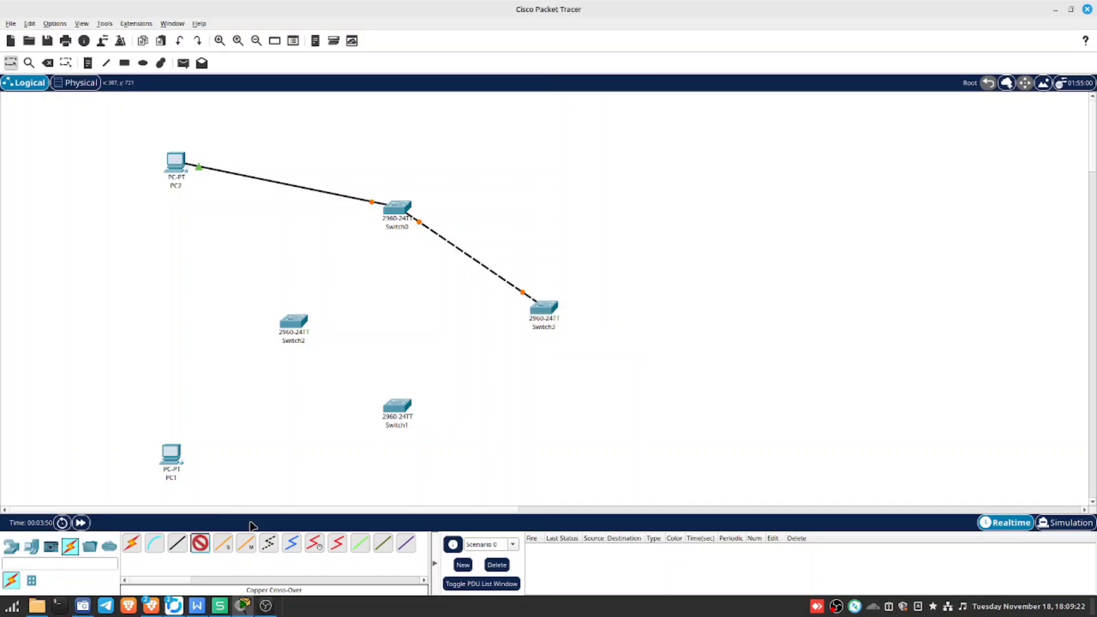
left_click(551, 315)
left_click(592, 309)
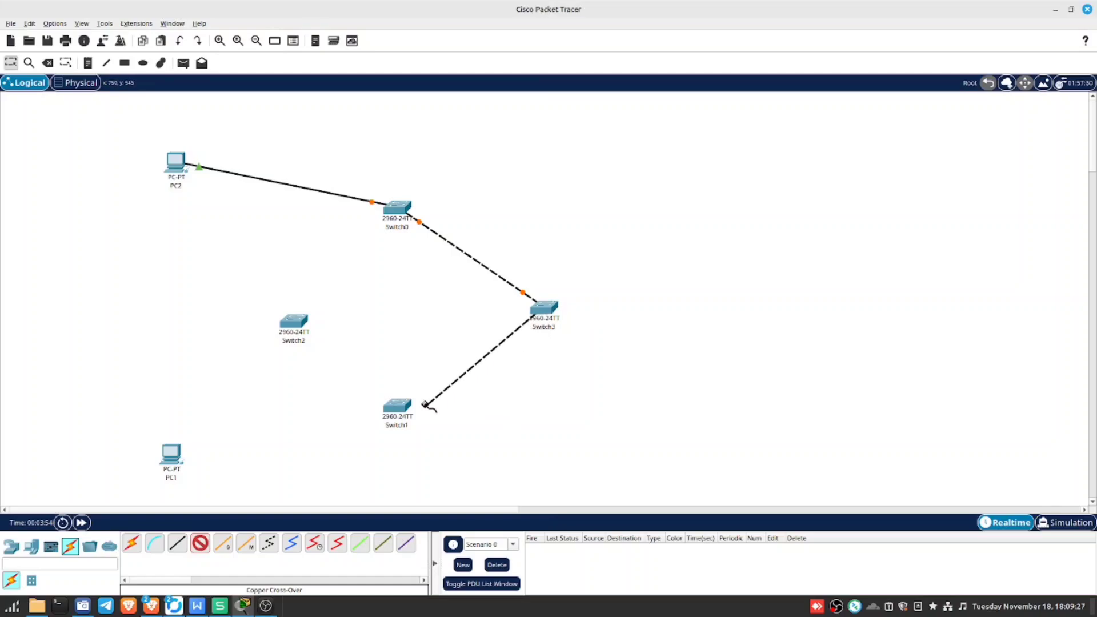
left_click(397, 410)
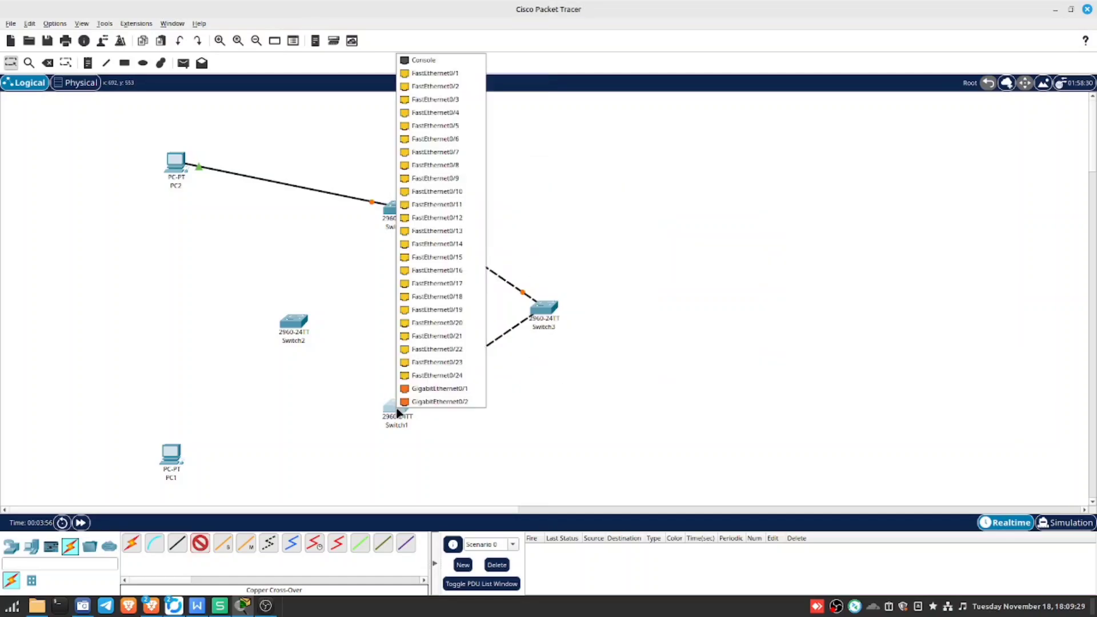
left_click(464, 376)
Connect Switch1's FastEthernet0/22 to Switch2's FastEthernet0/23 with a Copper Cross-Over cable
left_click(194, 550)
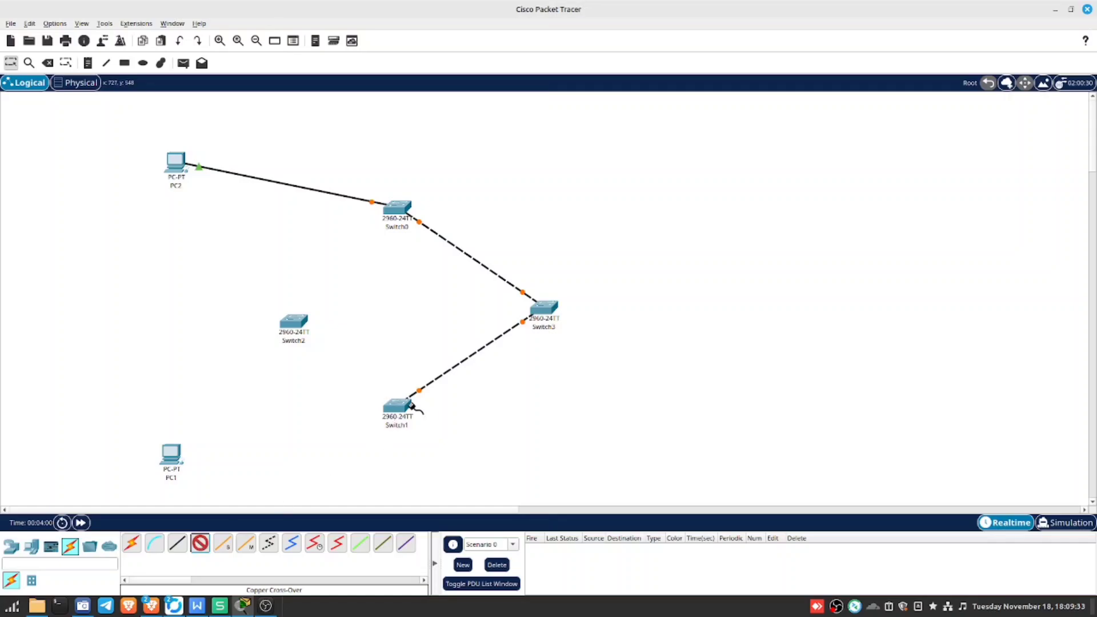
left_click(403, 406)
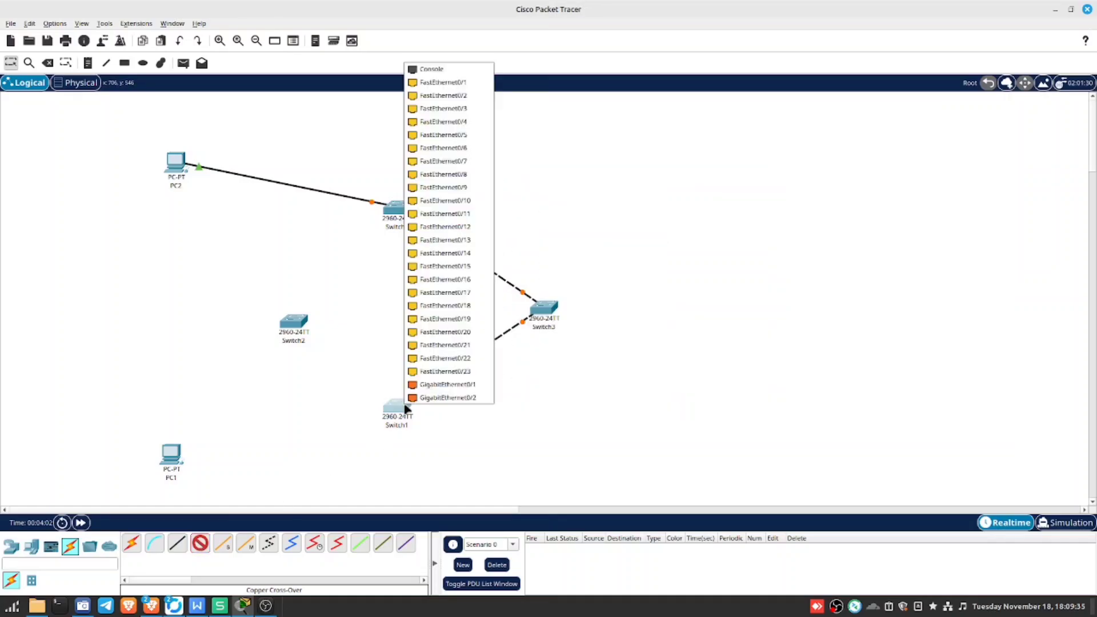
left_click(436, 363)
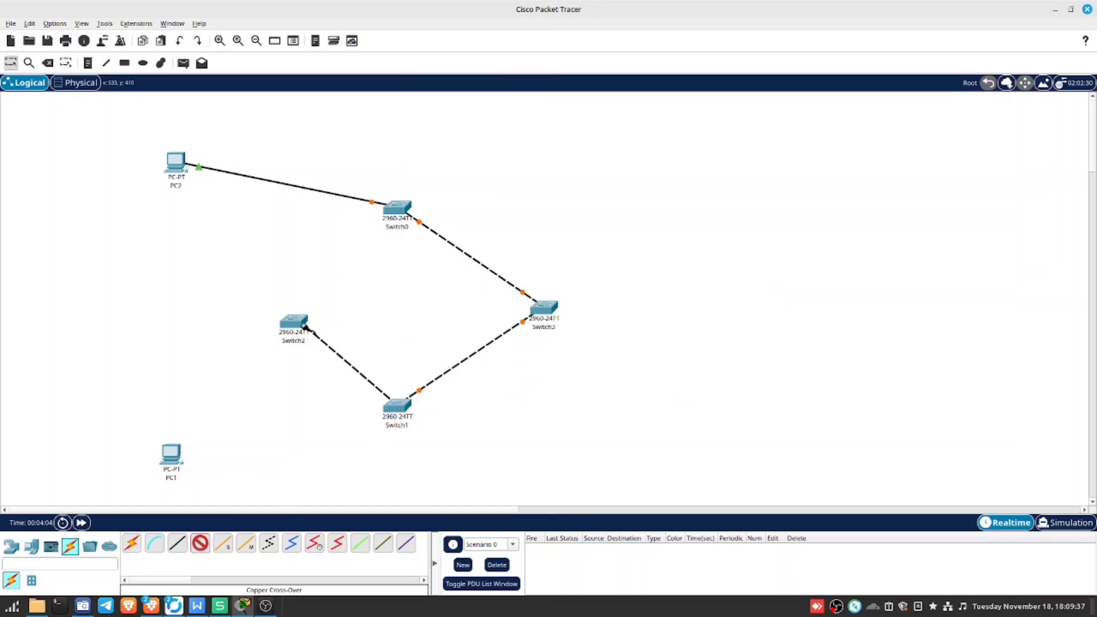
left_click(297, 337)
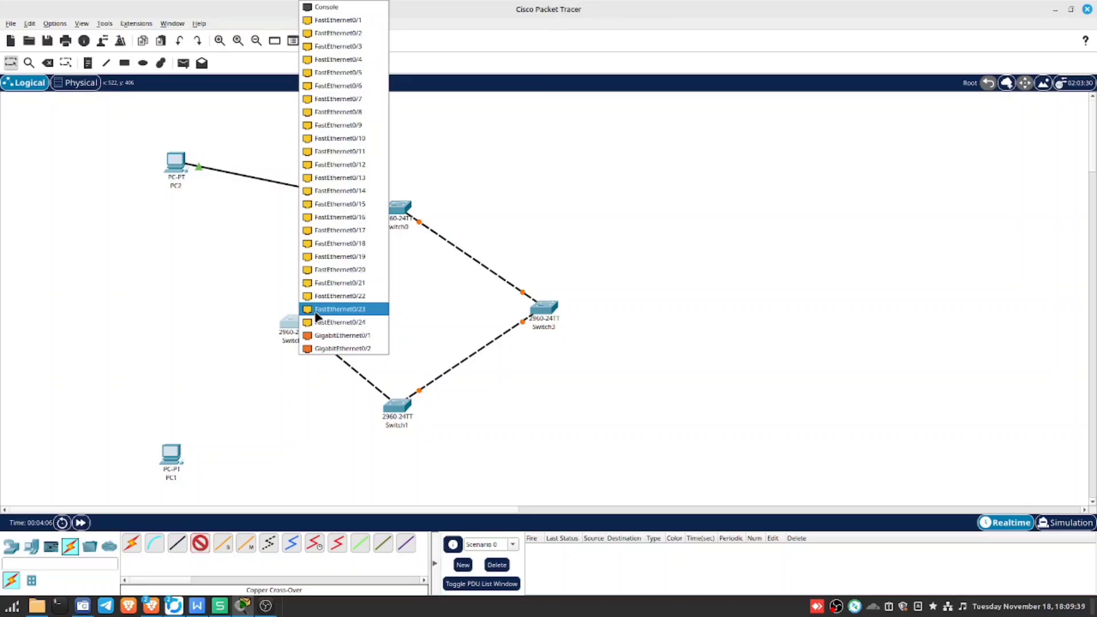
left_click(316, 315)
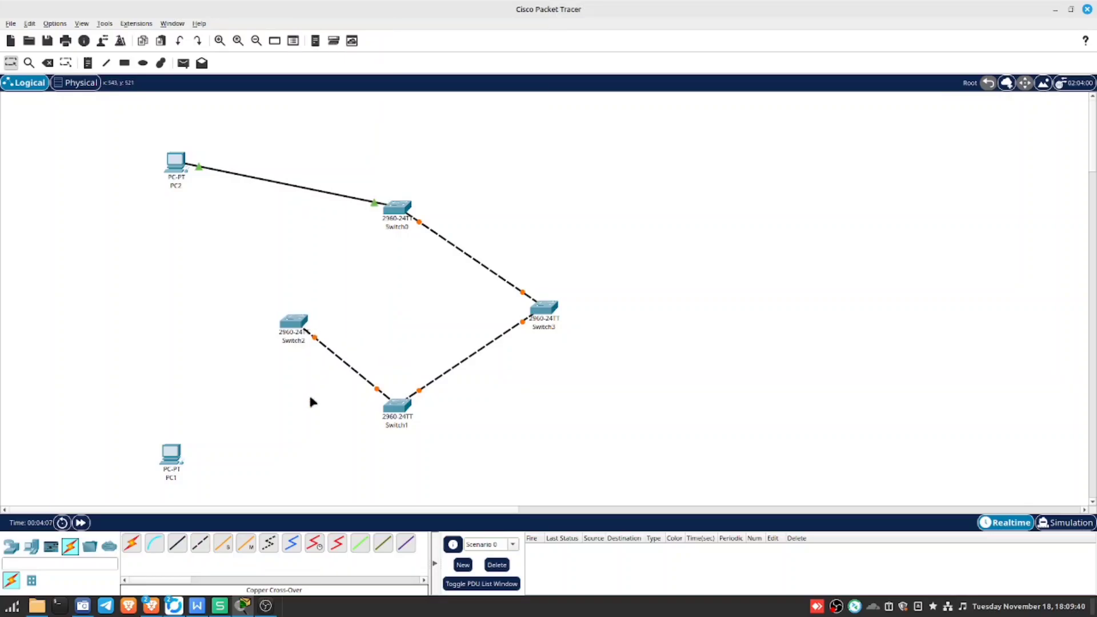
Close the switch ring by connecting Switch2's FastEthernet0/24 to Switch0's FastEthernet0/24 with a Copper Cross-Over cable
left_click(200, 543)
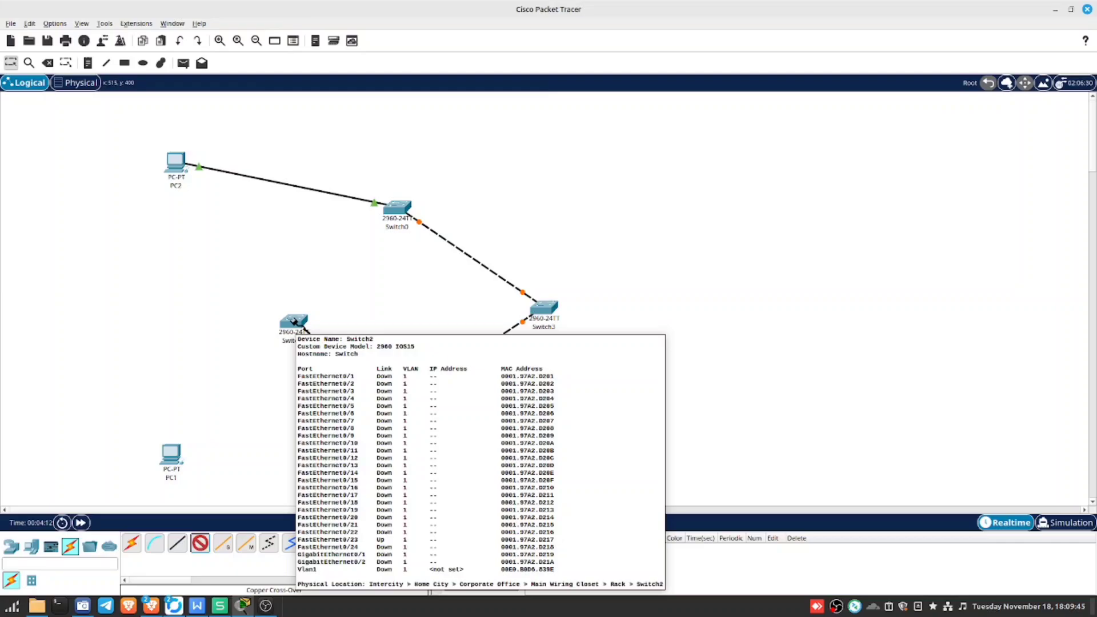
left_click(293, 321)
left_click(330, 310)
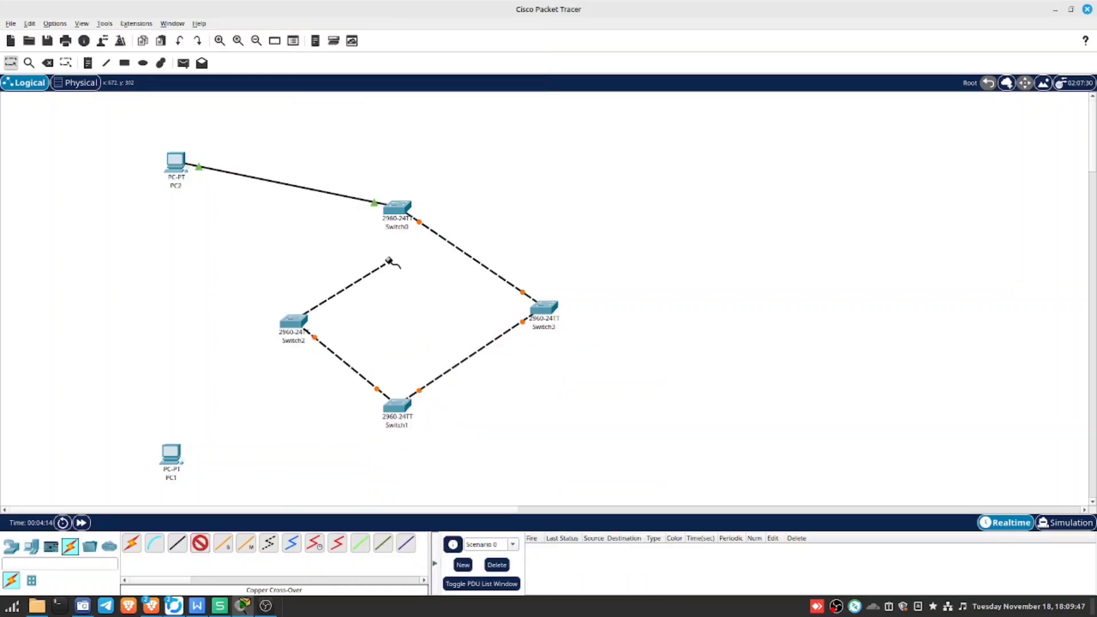
left_click(397, 209)
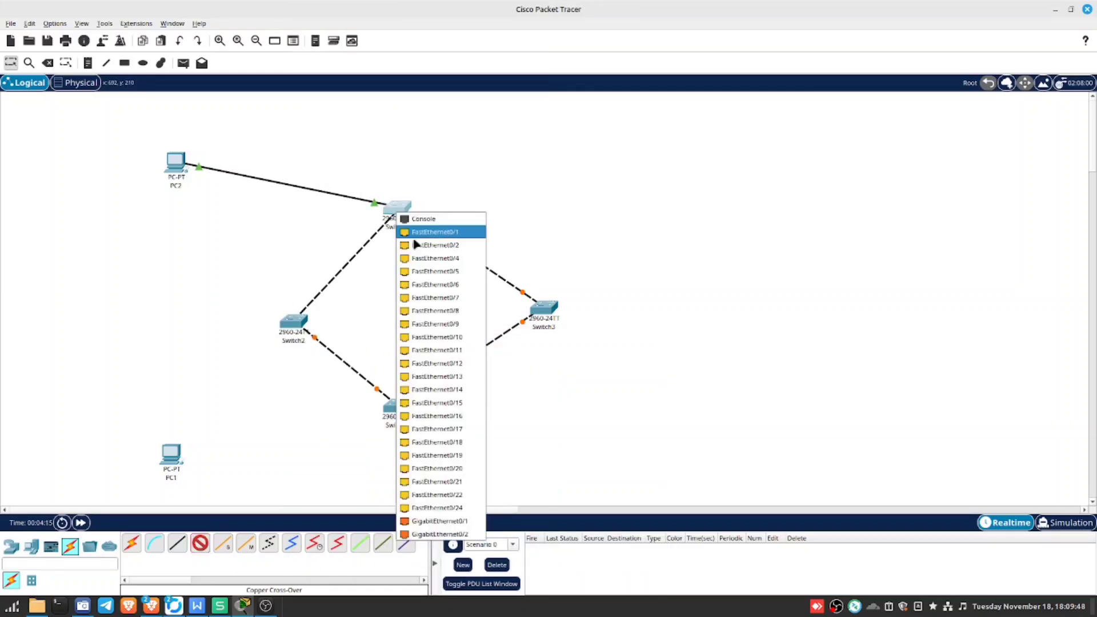
left_click(426, 508)
Connect PC1's FastEthernet0 to Switch1's FastEthernet0/3 with a Copper Straight-Through cable
left_click(177, 542)
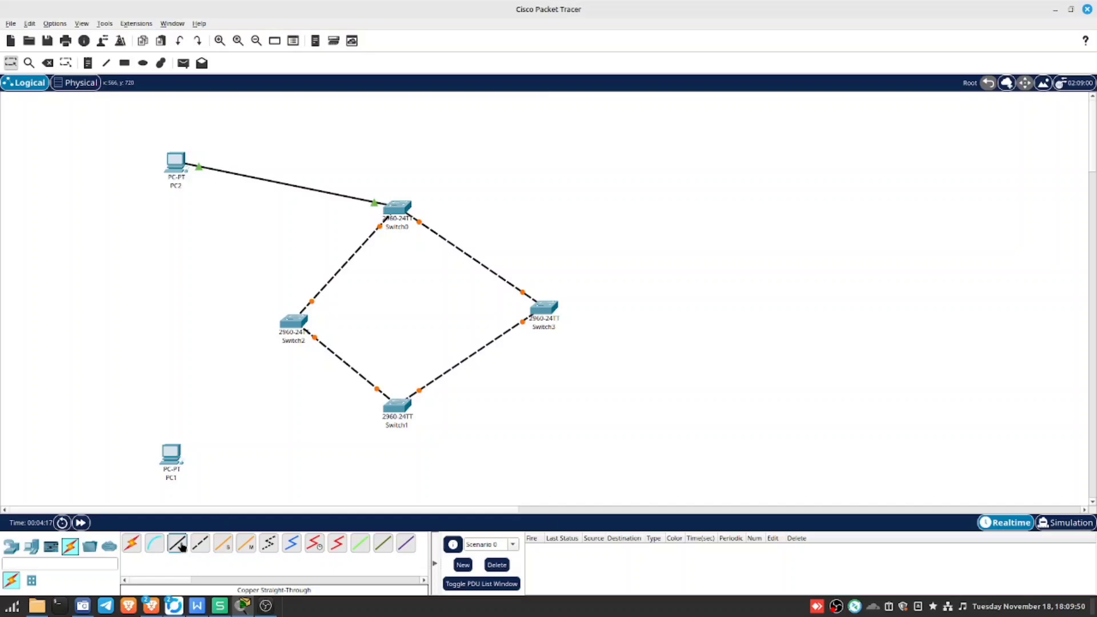
left_click(179, 469)
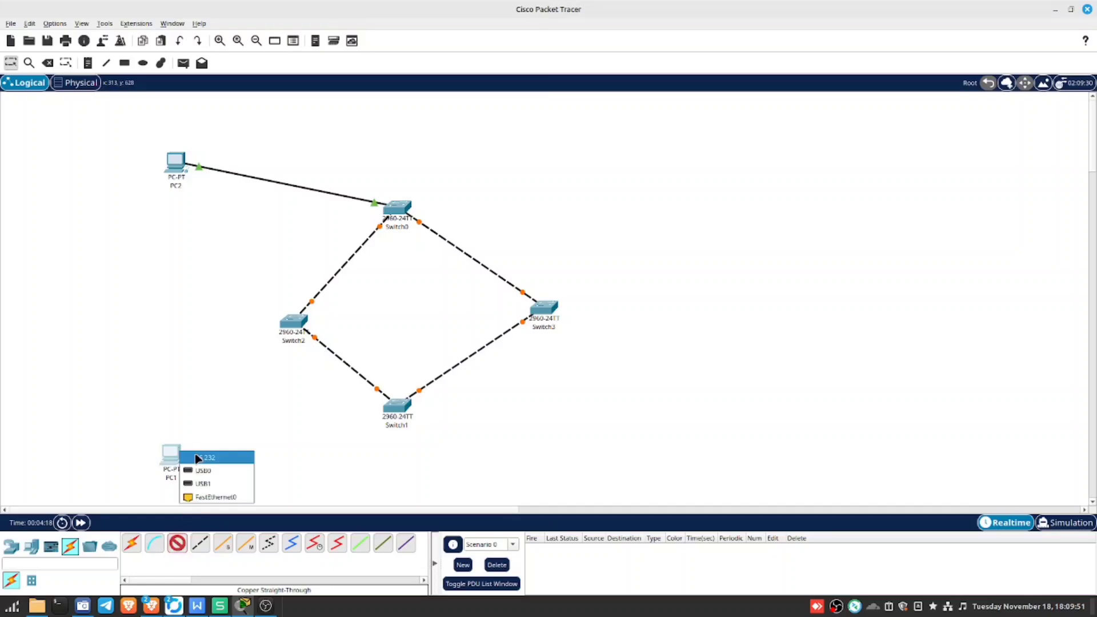
left_click(213, 497)
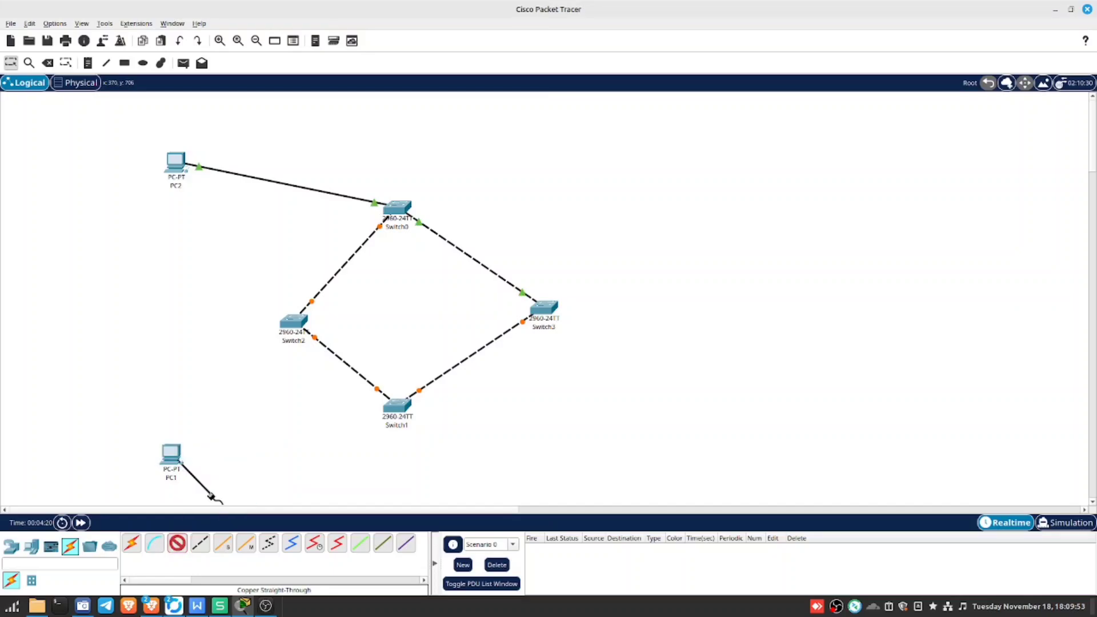
left_click(398, 413)
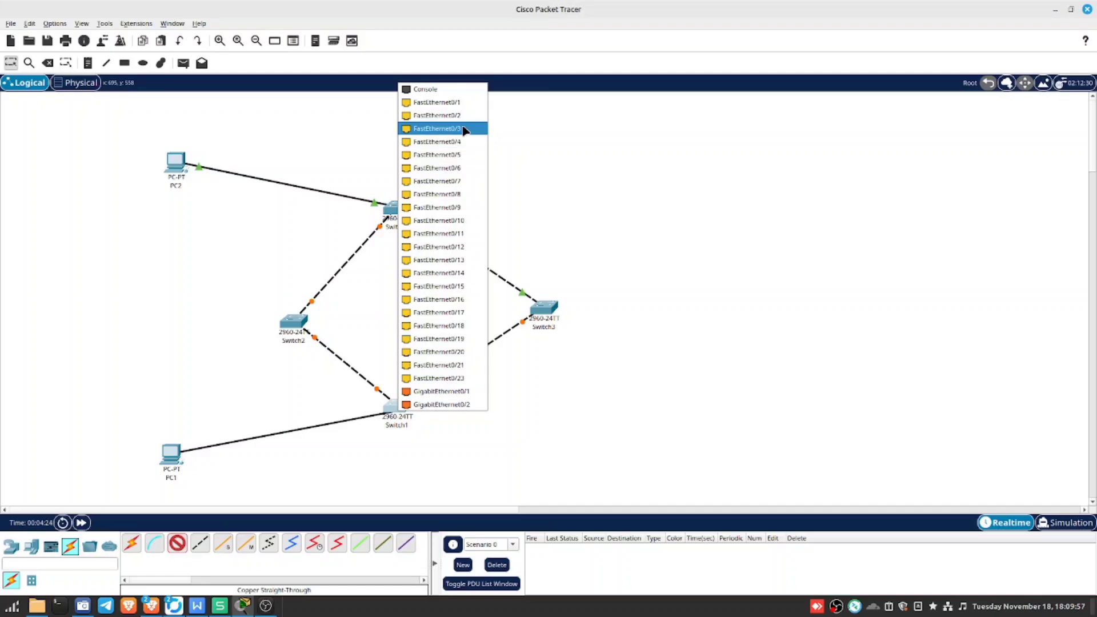
left_click(465, 129)
Move Switch3 closer to the ring's centre and nudge Switch2 and Switch3 upward to even out the diamond
left_click_drag(547, 312, 501, 324)
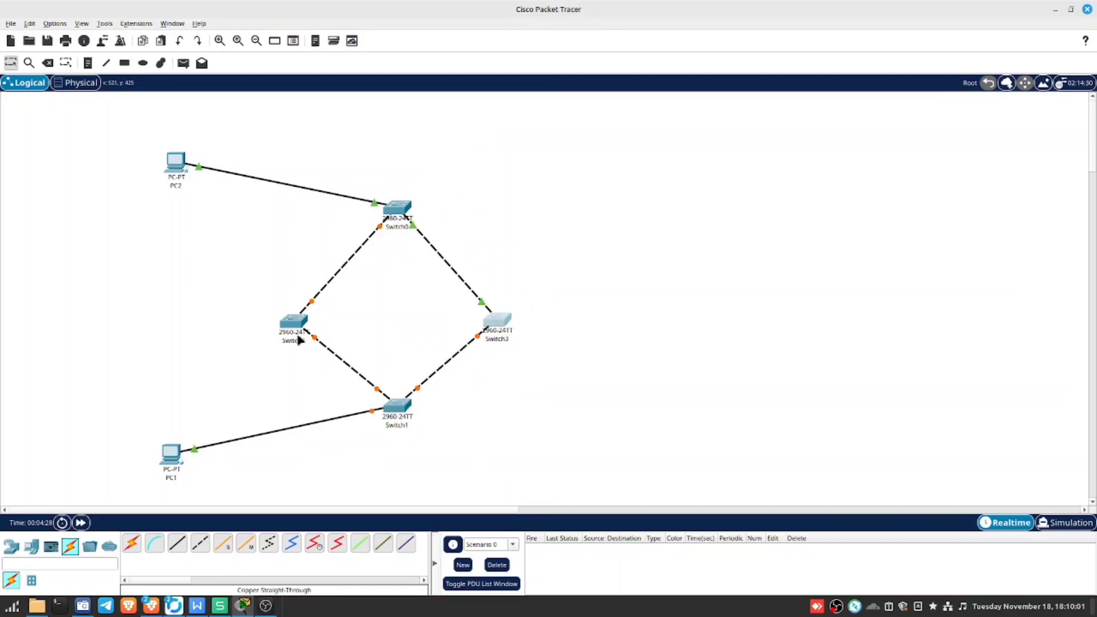
left_click_drag(294, 331, 293, 318)
left_click_drag(504, 326, 507, 316)
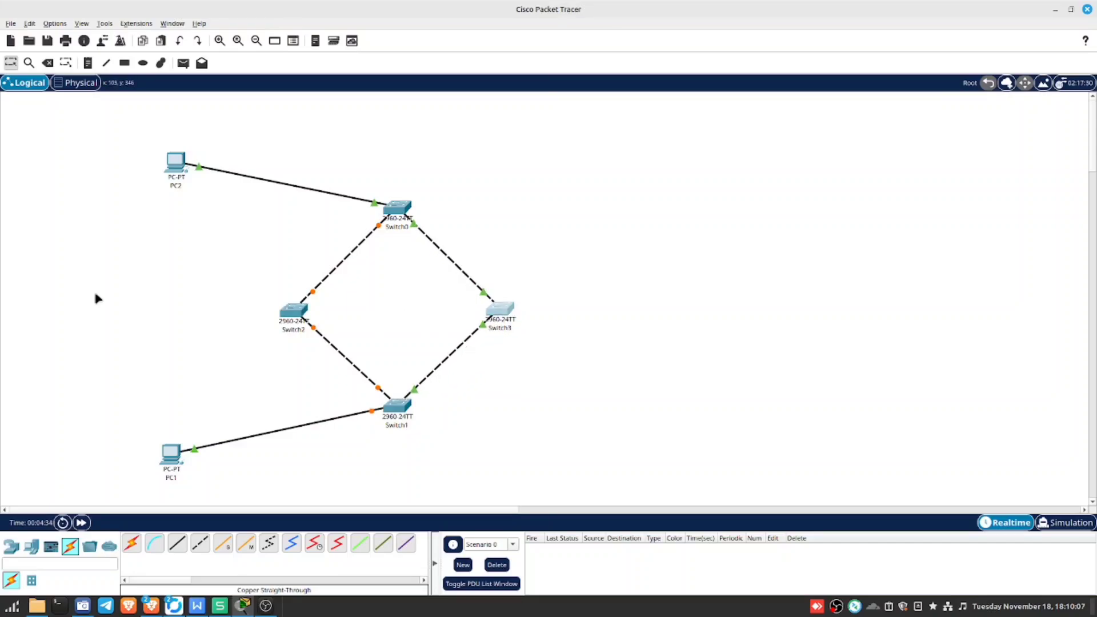
Rename the lower PC as PC0 and the upper PC as PC1
left_click(175, 477)
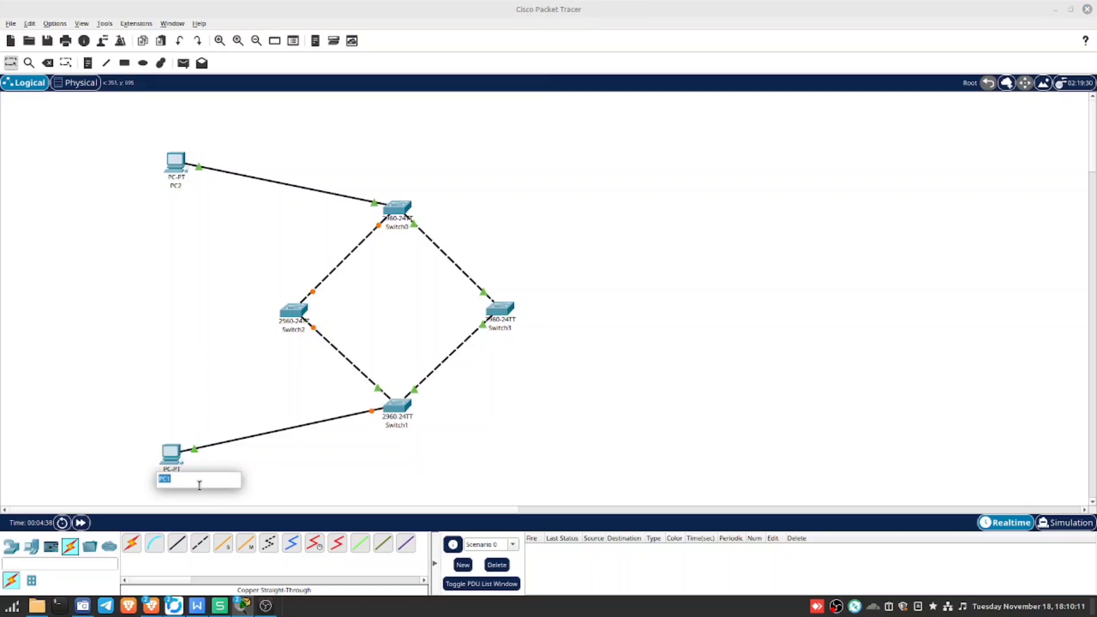
left_click(199, 485)
key("Return")
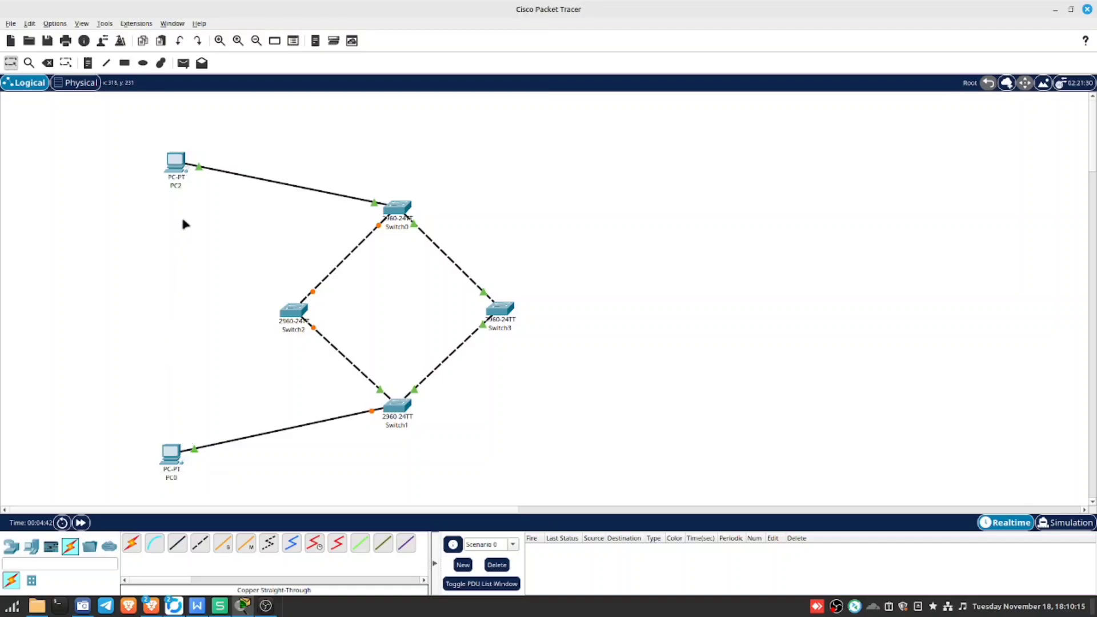
left_click(181, 187)
left_click(181, 187)
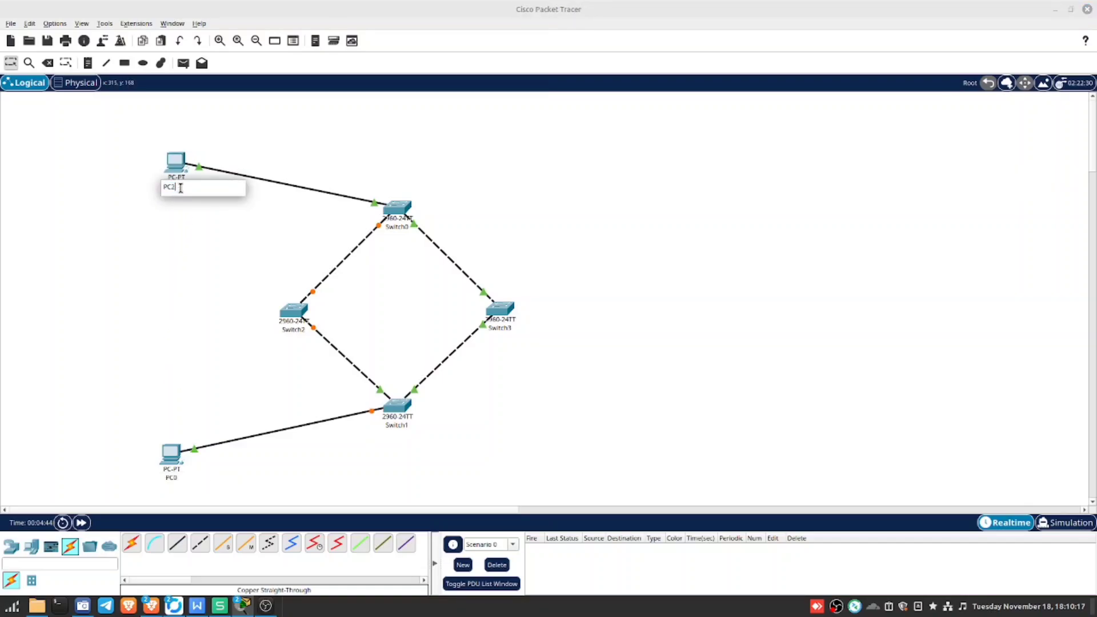
type("1")
key("Return")
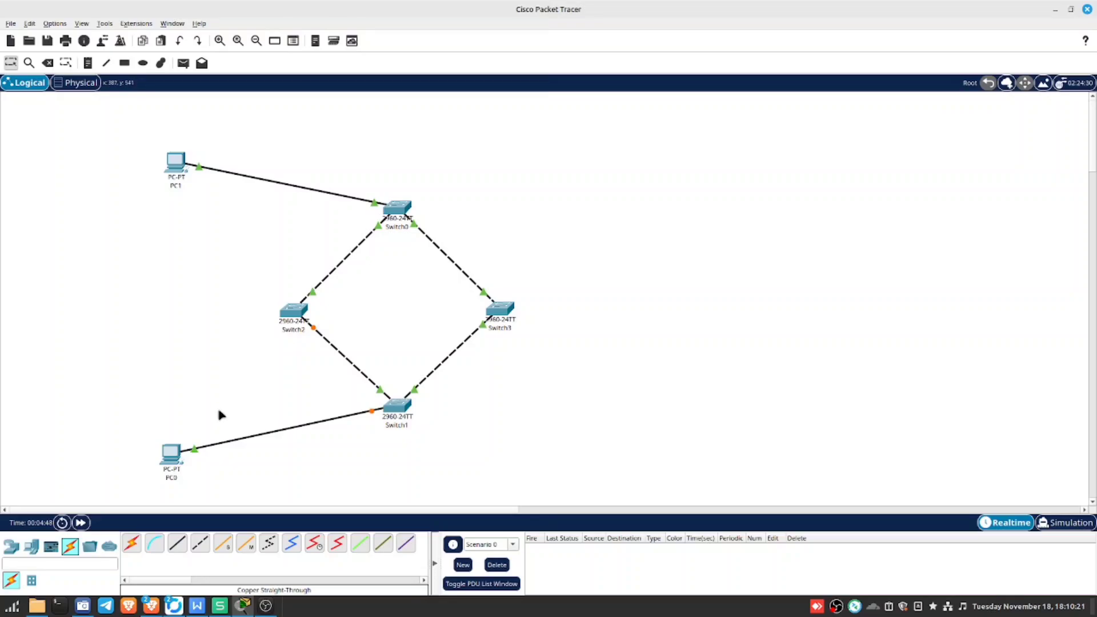
Assign PC0 the static IPv4 address 192.168.10.5 with subnet mask 255.255.255.0
left_click(171, 459)
left_click(491, 128)
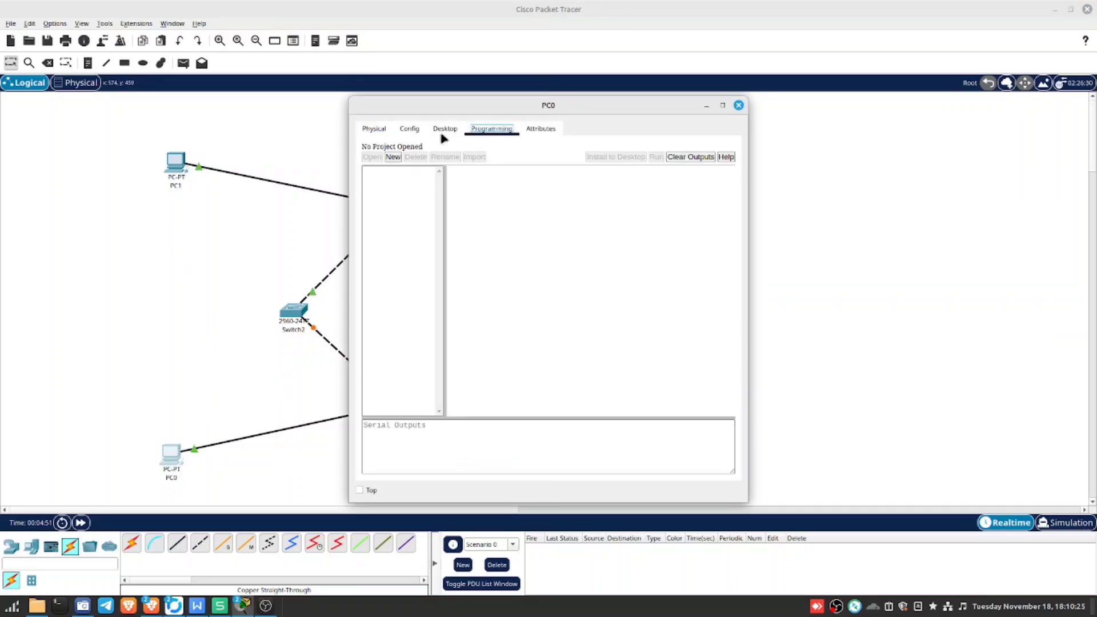
left_click(441, 129)
left_click(393, 188)
left_click(533, 216)
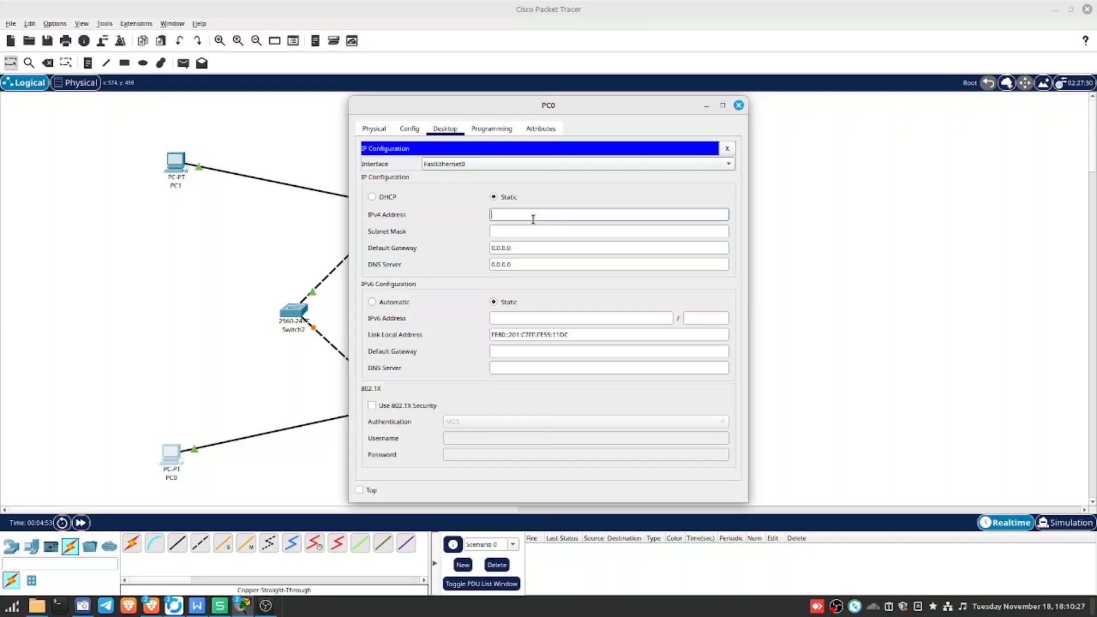
type("192.168.10.5")
left_click(565, 232)
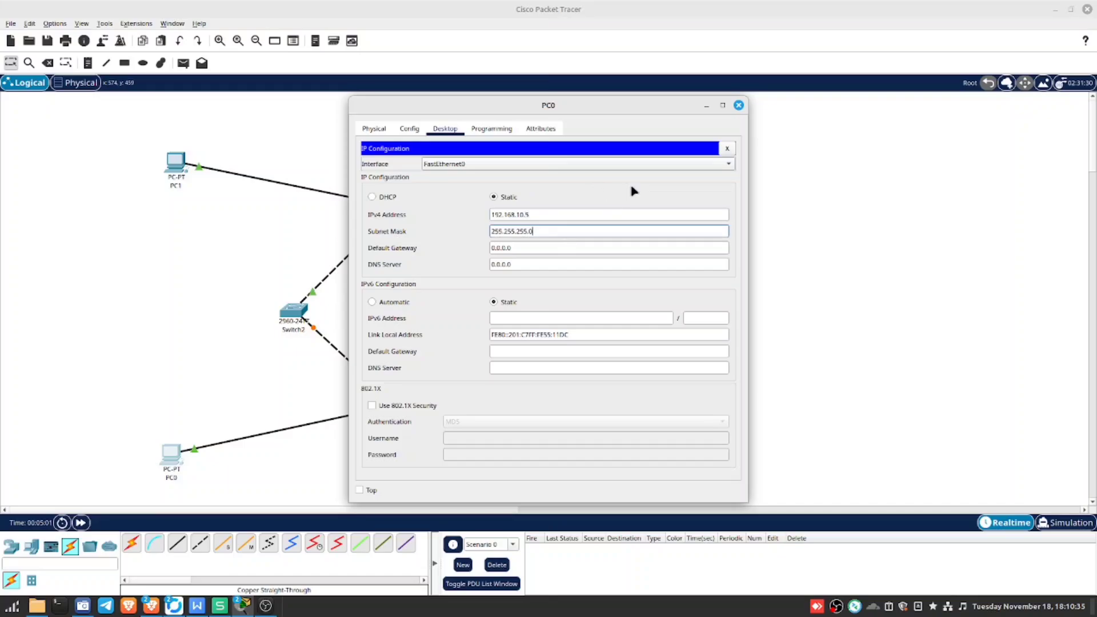
left_click(738, 105)
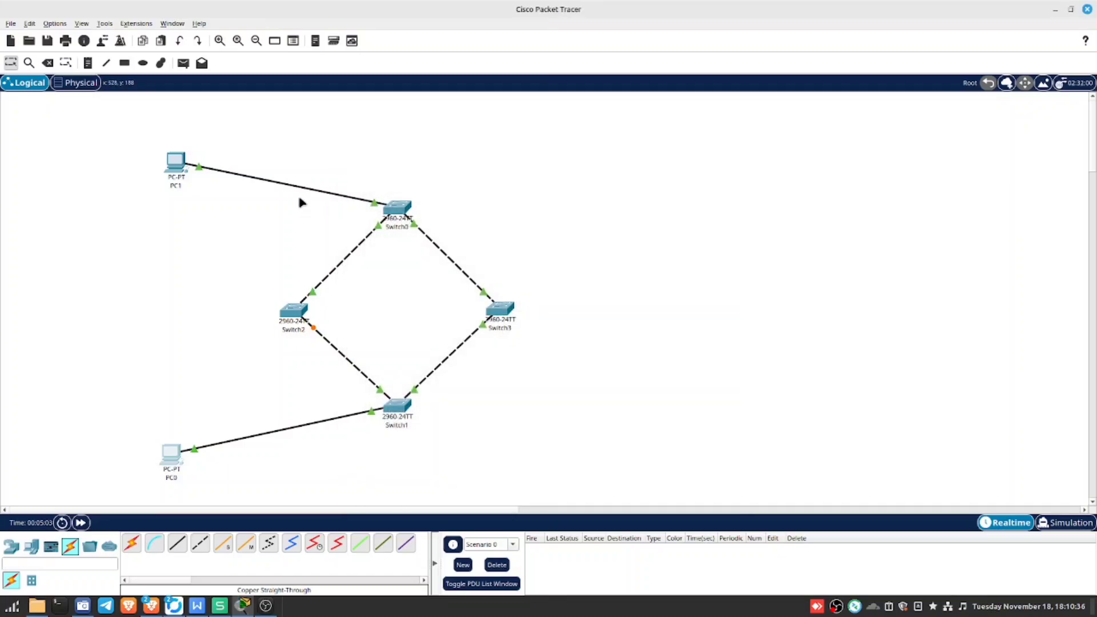
Assign PC1 the static IPv4 address 192.168.10.10 with subnet mask 255.255.255.0
double_click(176, 165)
left_click(445, 128)
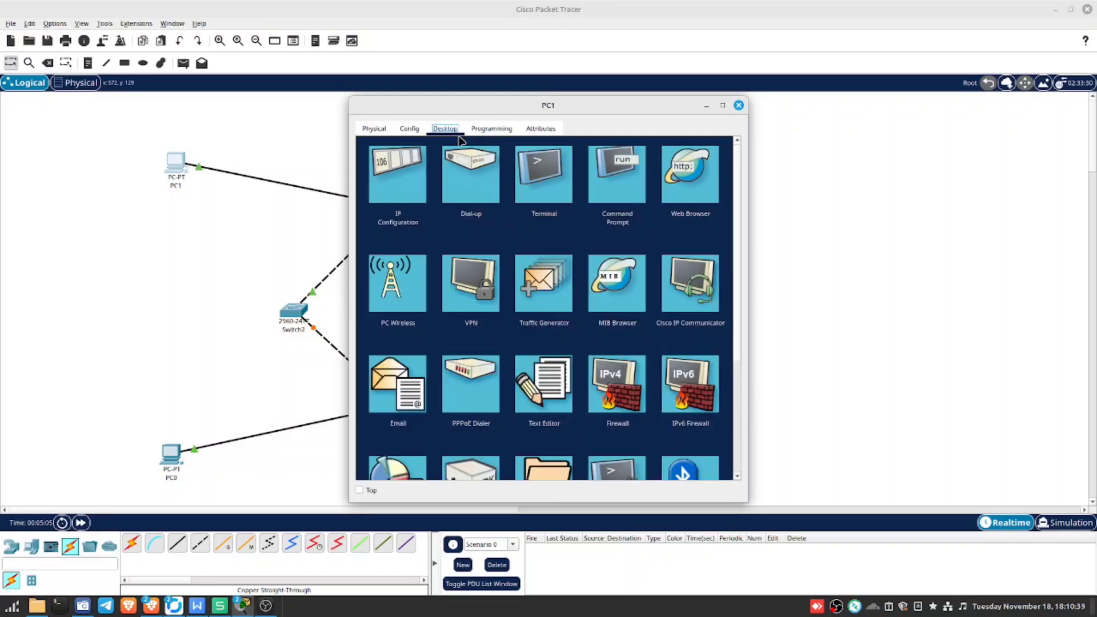
left_click(396, 170)
left_click(514, 216)
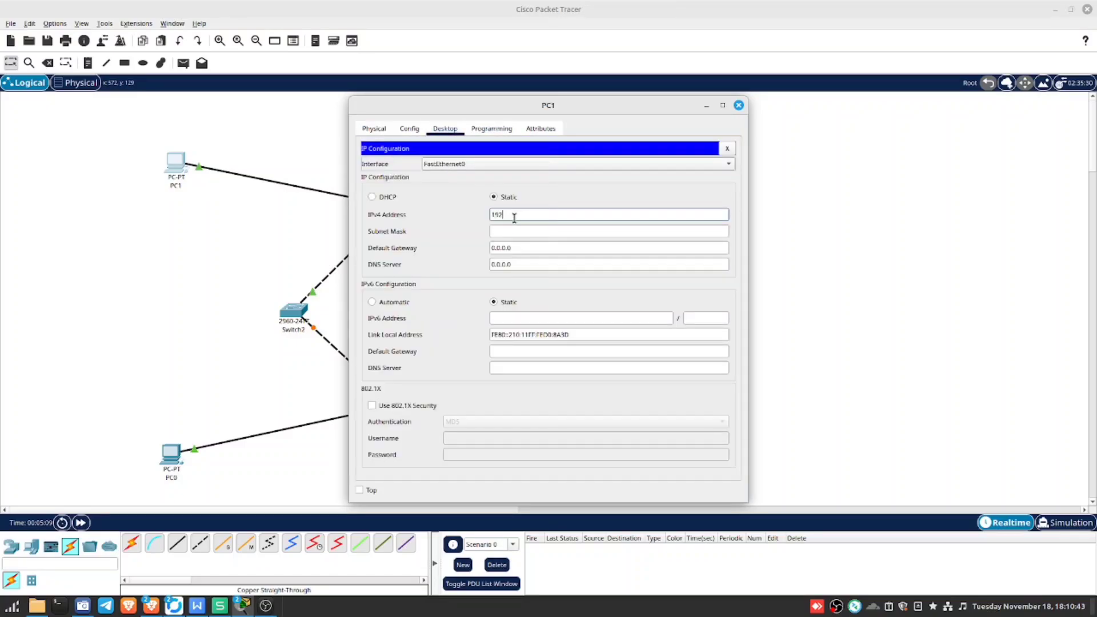
type("192.168.10.10")
left_click(560, 228)
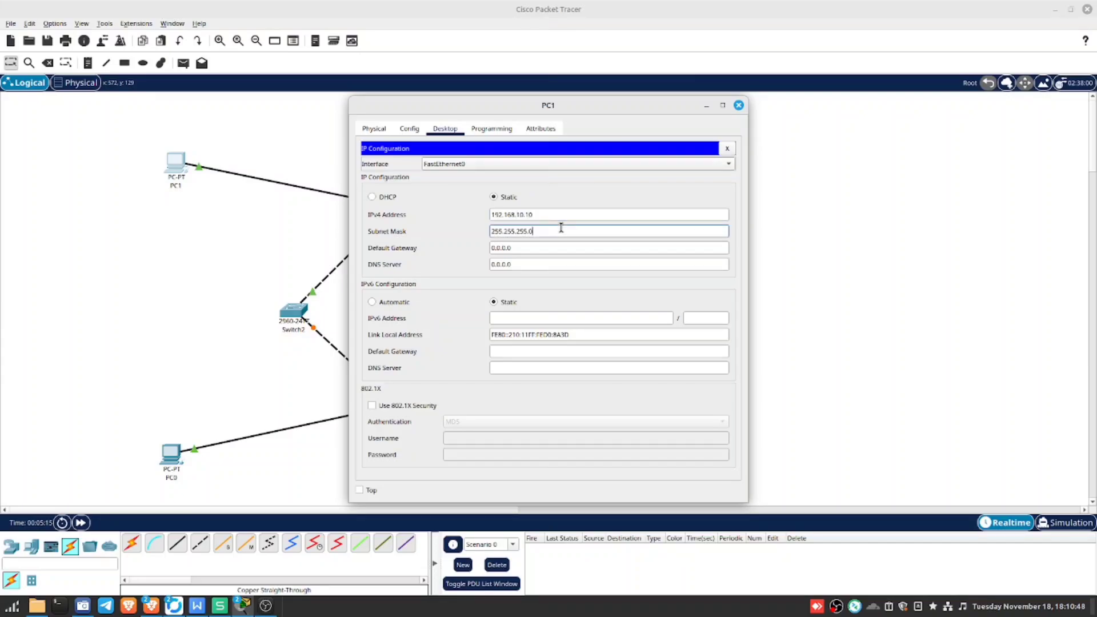
left_click(738, 106)
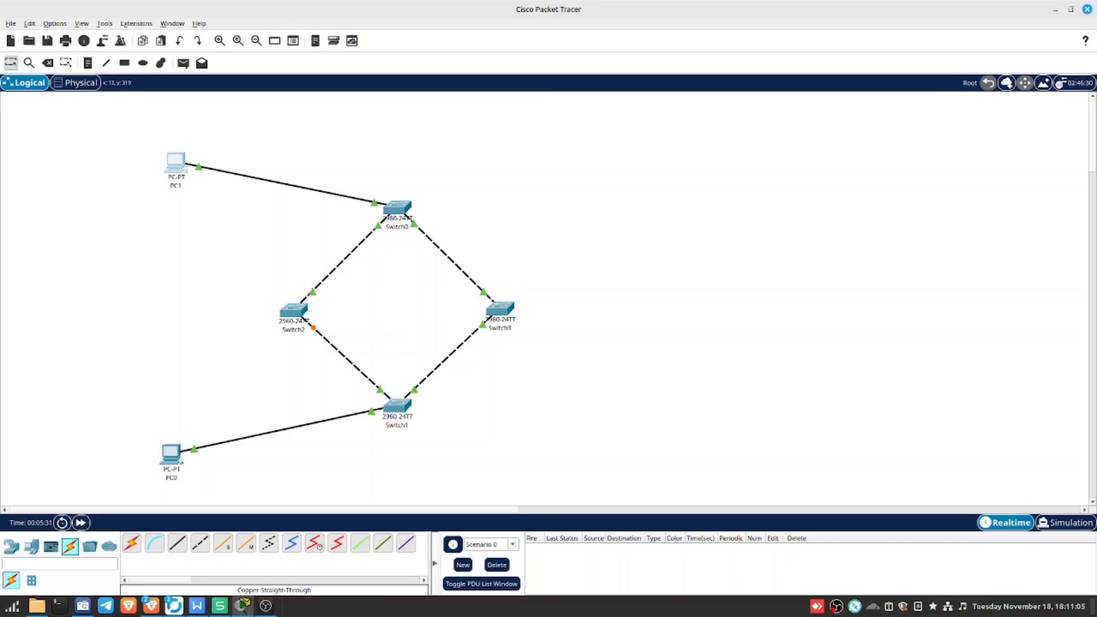
Enter privileged mode in Switch1's command line and display its spanning-tree information with sh spanning-tree
left_click(397, 407)
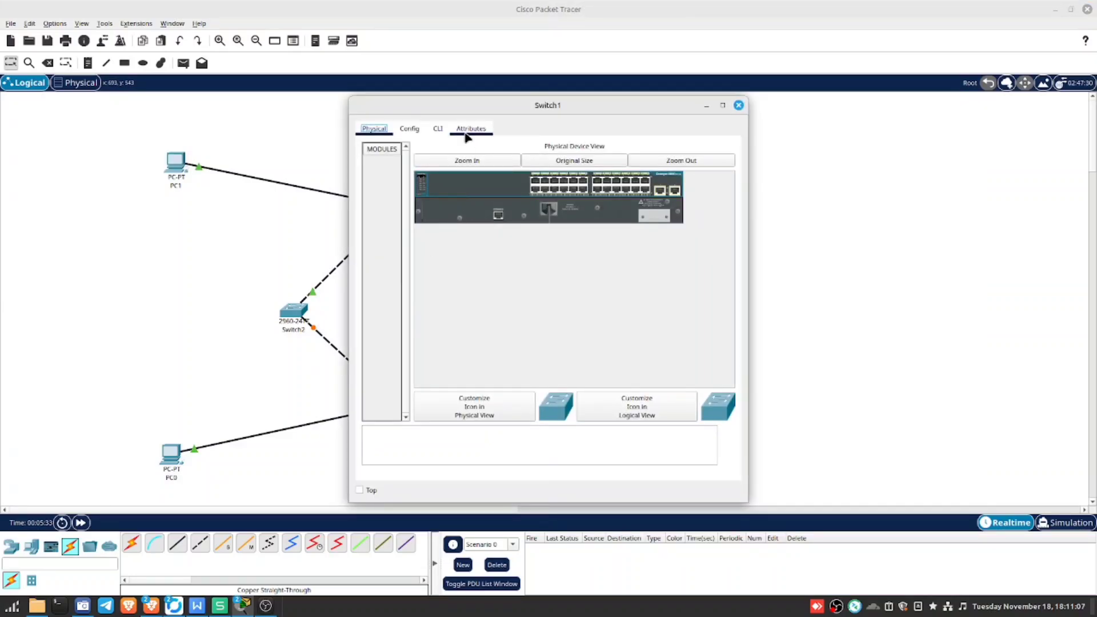
left_click(438, 129)
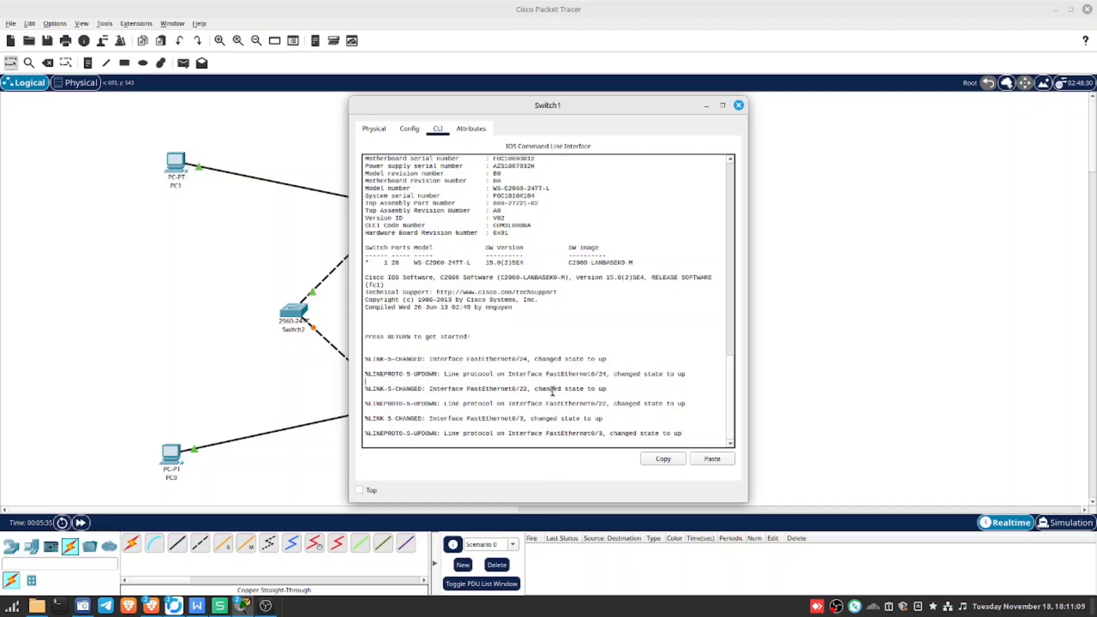
key("Return")
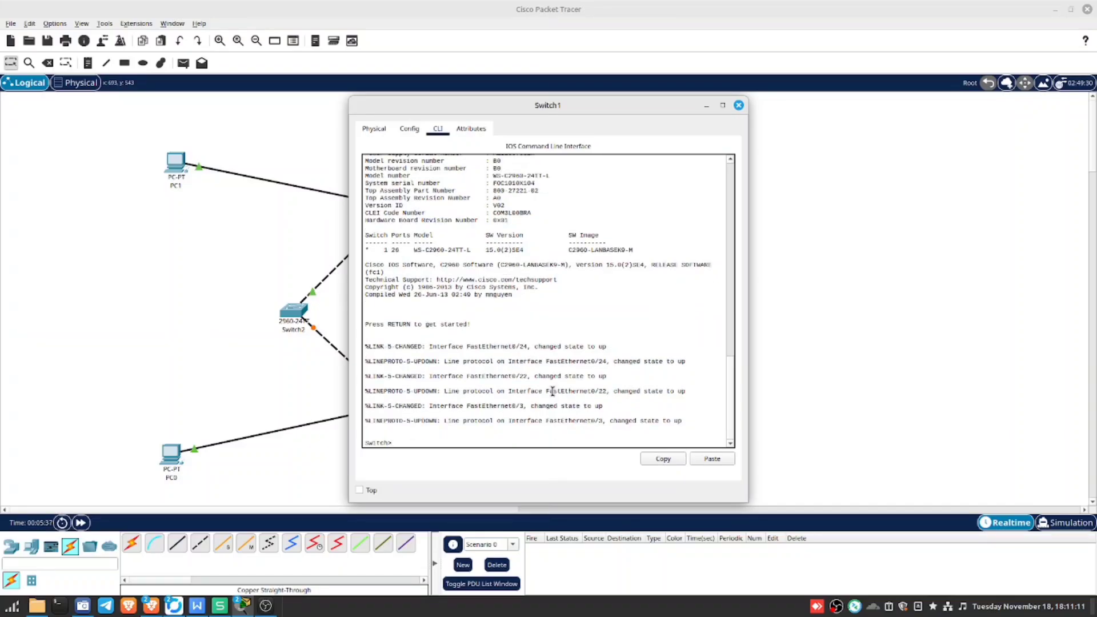
type("en")
key("Return")
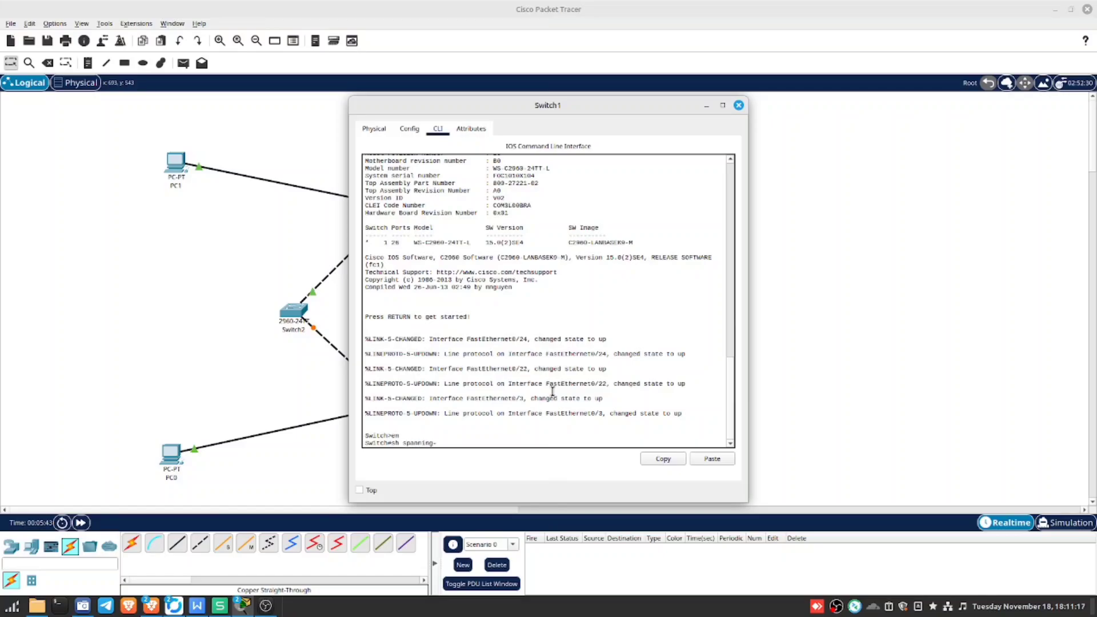
type("sh spanning-tree")
key("Return")
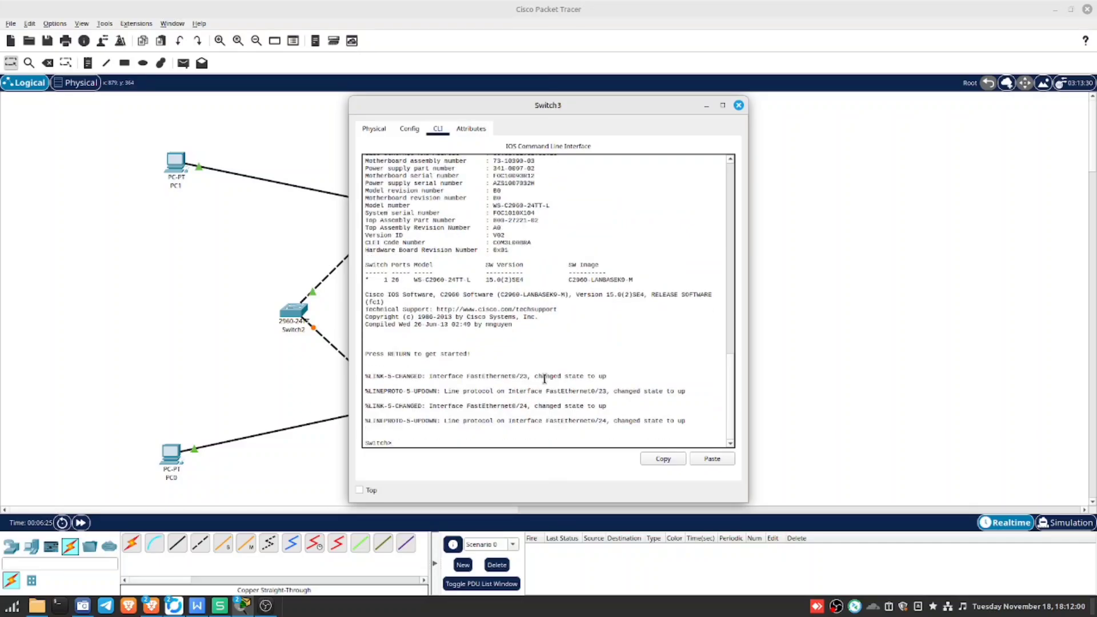
Display the spanning-tree information on Switch3 and Switch2 from privileged mode with sh spanning-tree
key("Return")
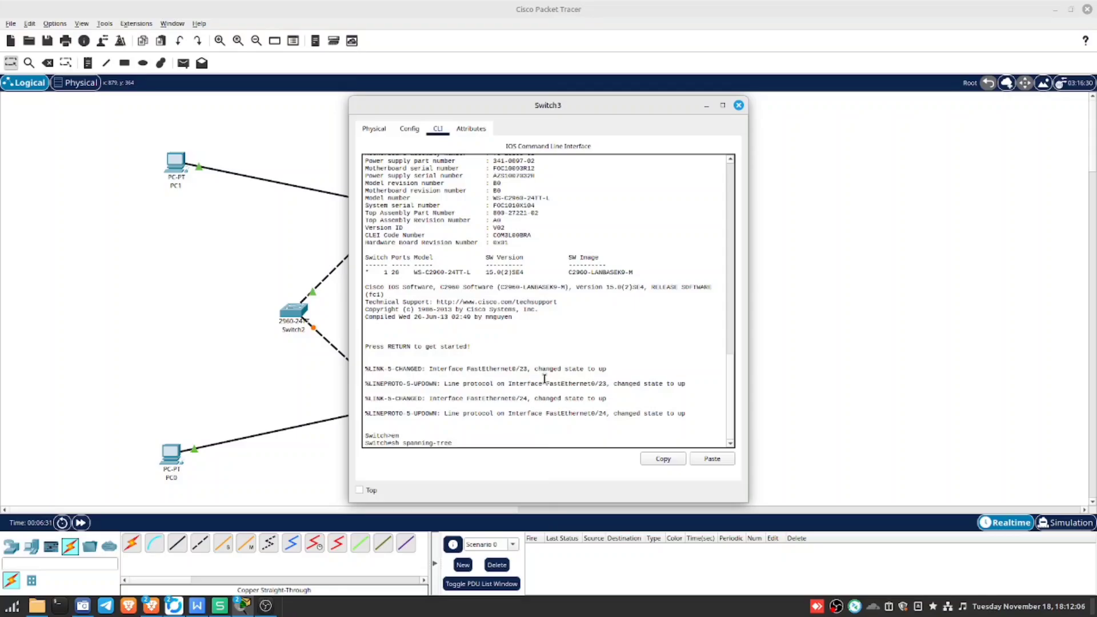
key("Return")
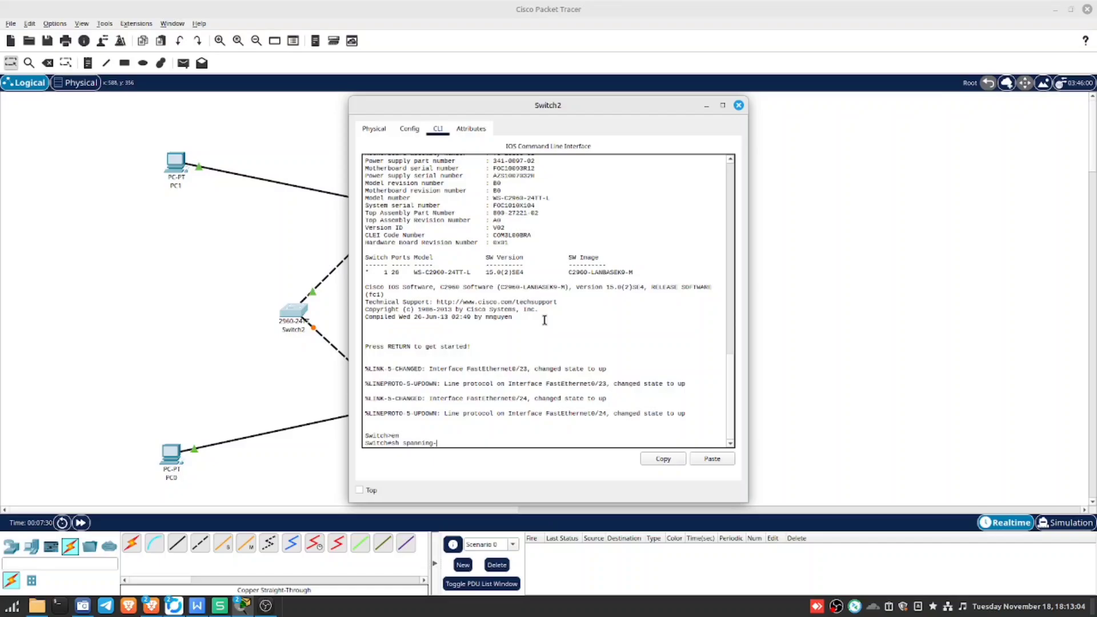
type("tch#sh spanning-tree")
key("Return")
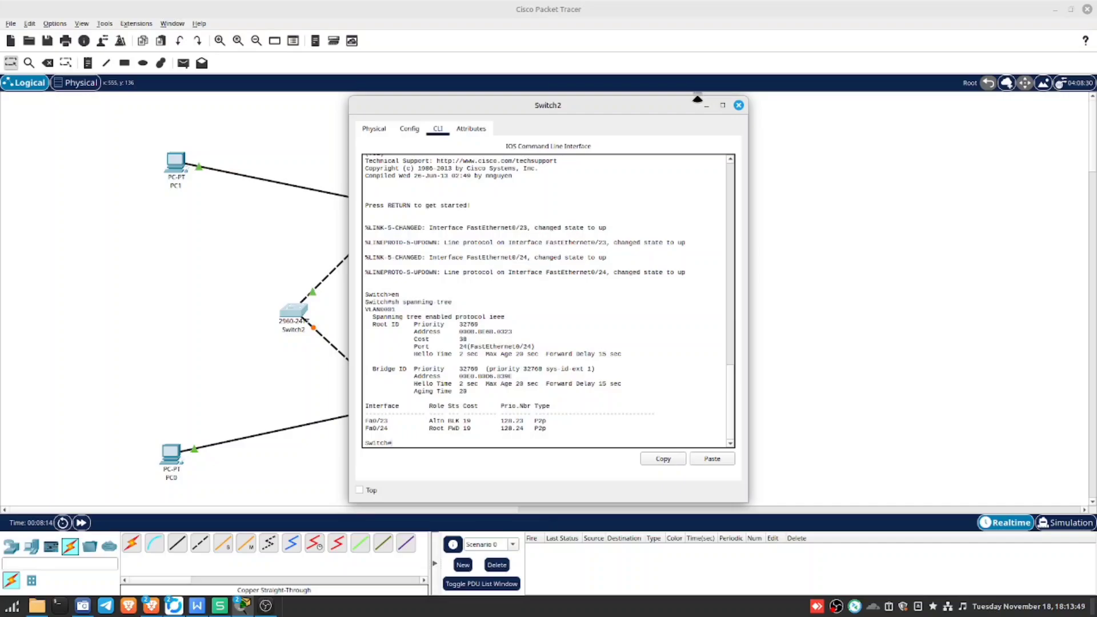
left_click(738, 105)
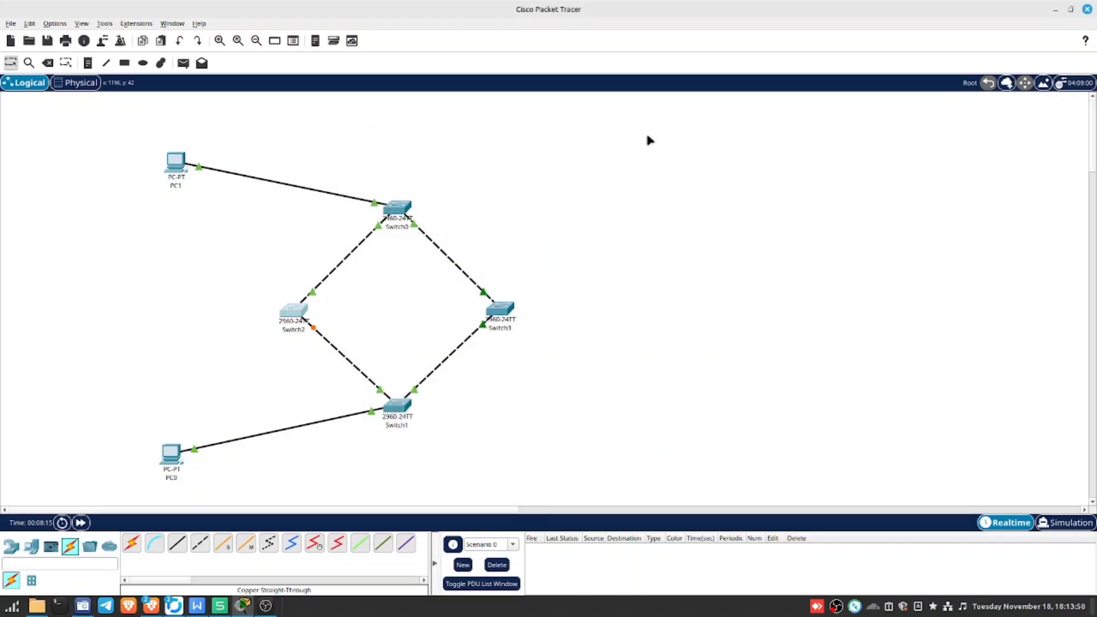
Start a continuous ping from PC0's Command Prompt to PC1 with ping -t 192.168.10.10
left_click(170, 455)
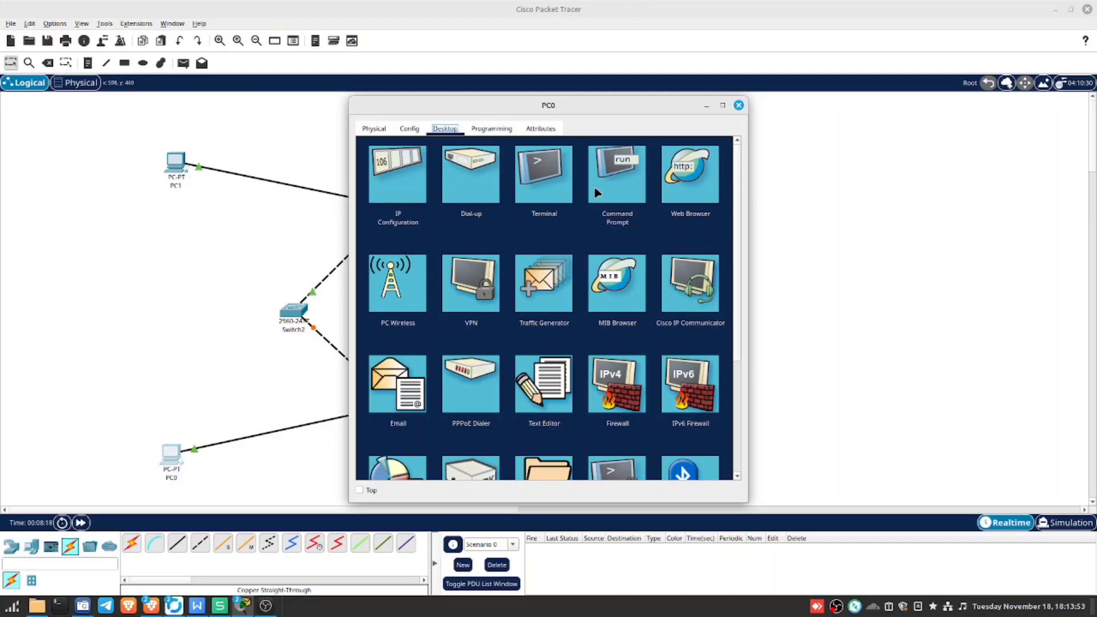
left_click(612, 181)
type("p")
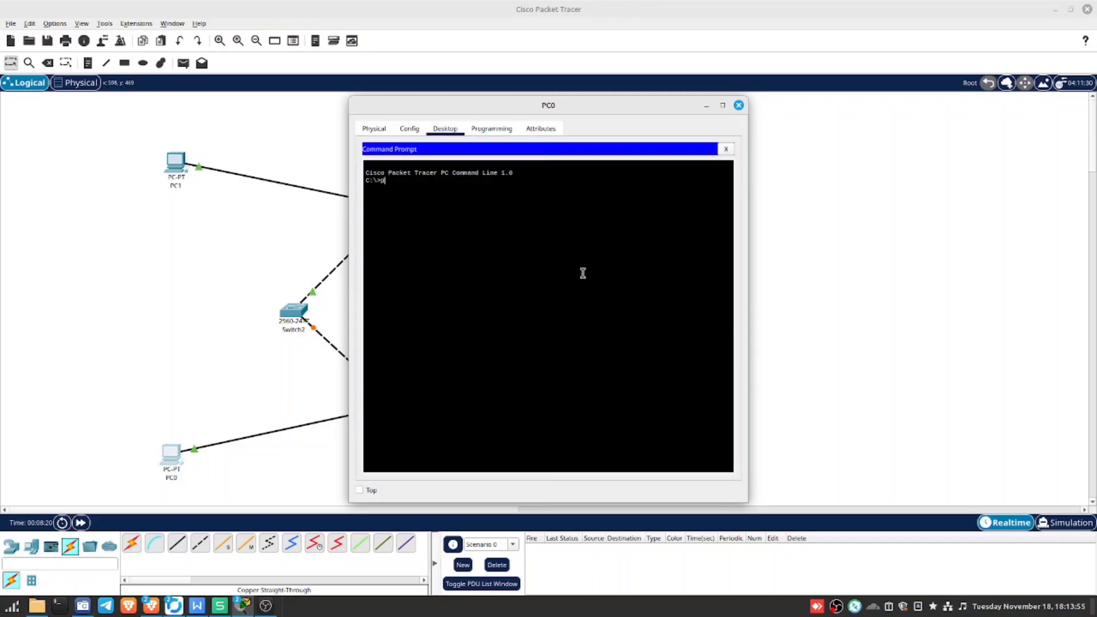
type("ing 192.16")
type("8.1")
type("0.10")
type("-t")
key("Return")
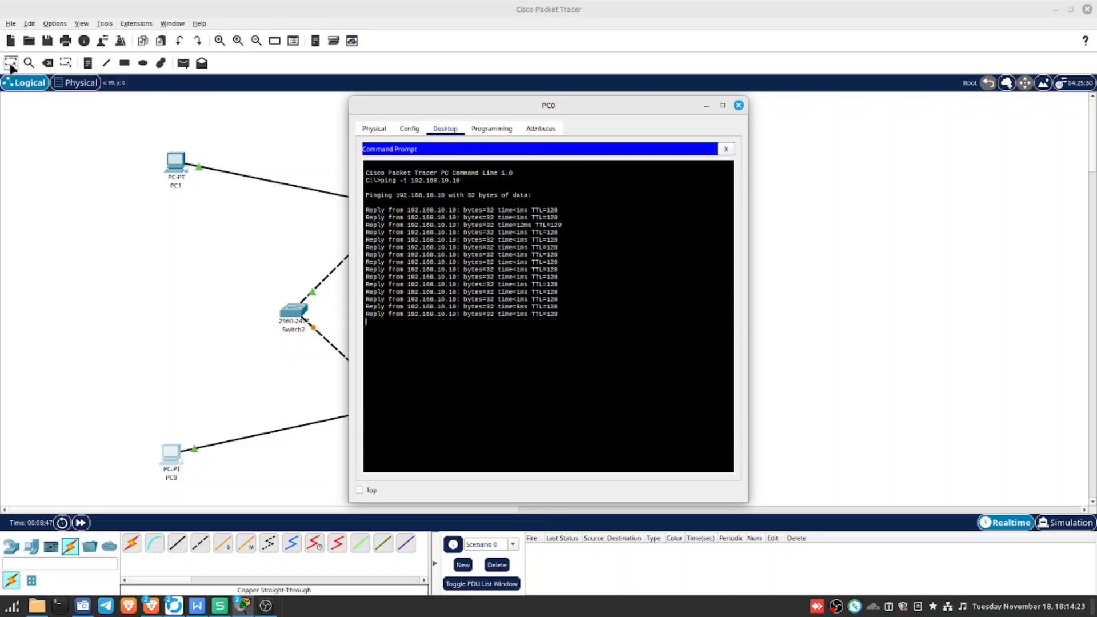
Delete the cross-over cable between Switch3 and Switch1, keeping PC0 in the topology
left_click(47, 63)
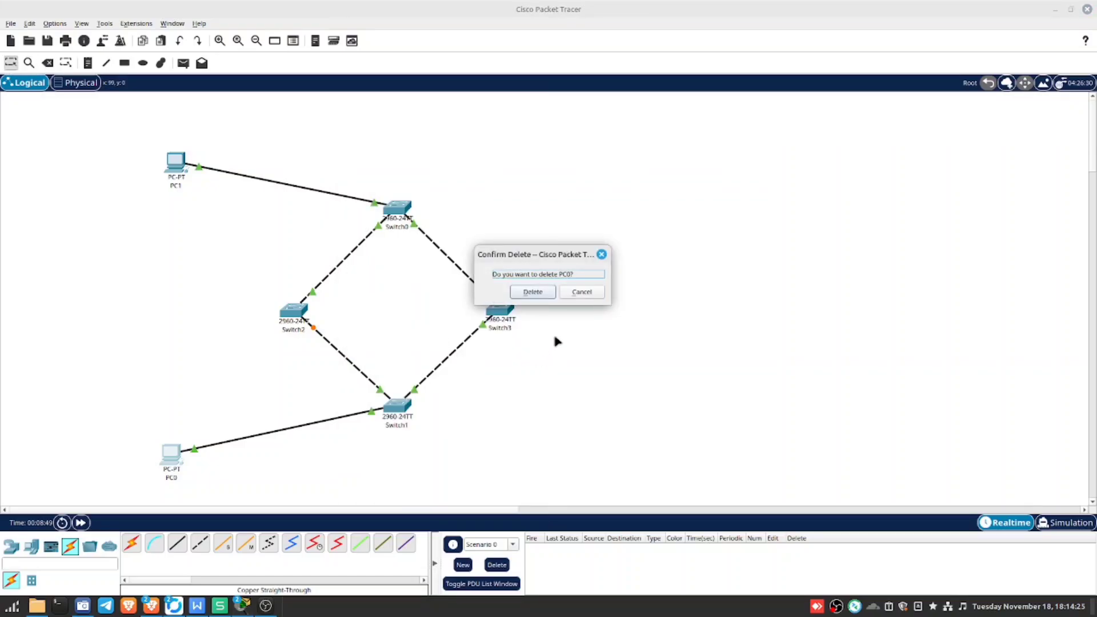
left_click(577, 293)
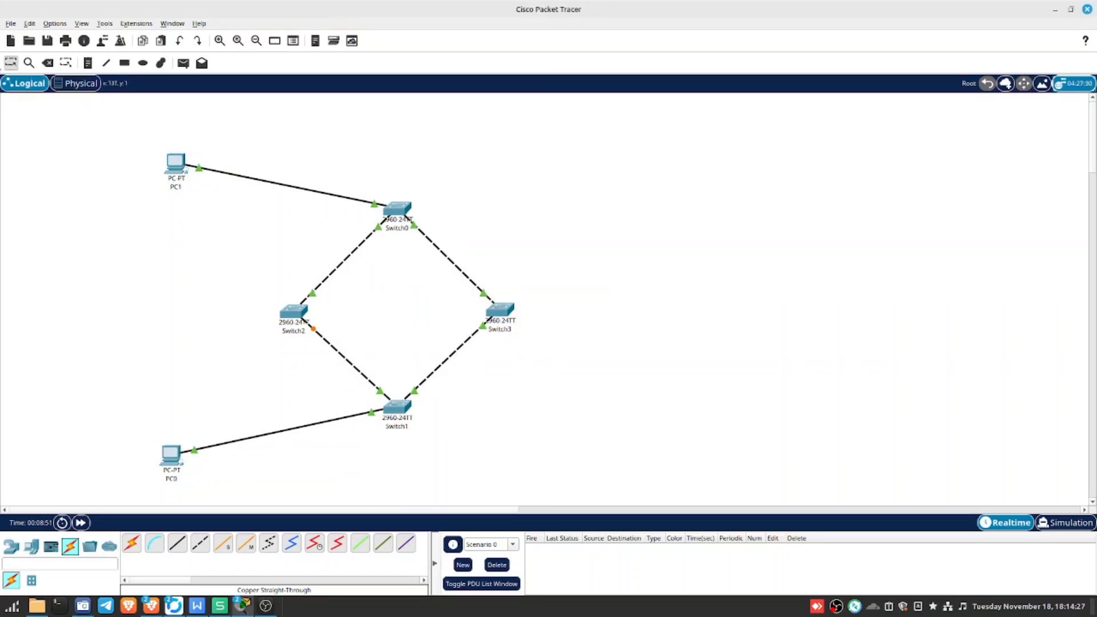
left_click(47, 62)
left_click(457, 352)
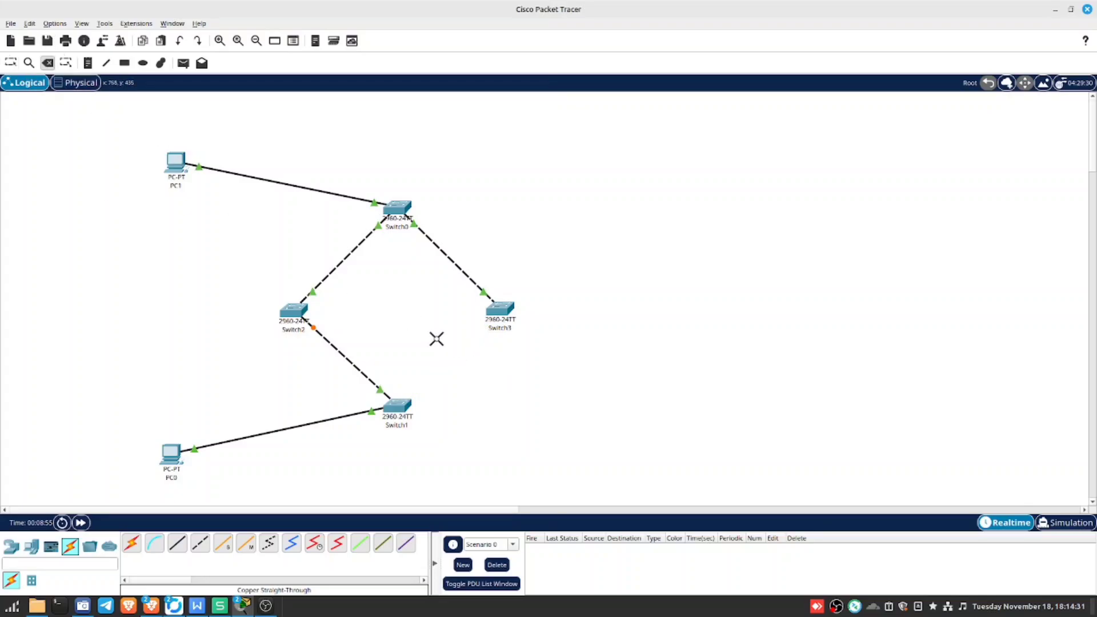
left_click(11, 63)
Bring PC0's Command Prompt back into view to examine the continuous ping after the link removal
mouse_move(242, 606)
left_click(304, 564)
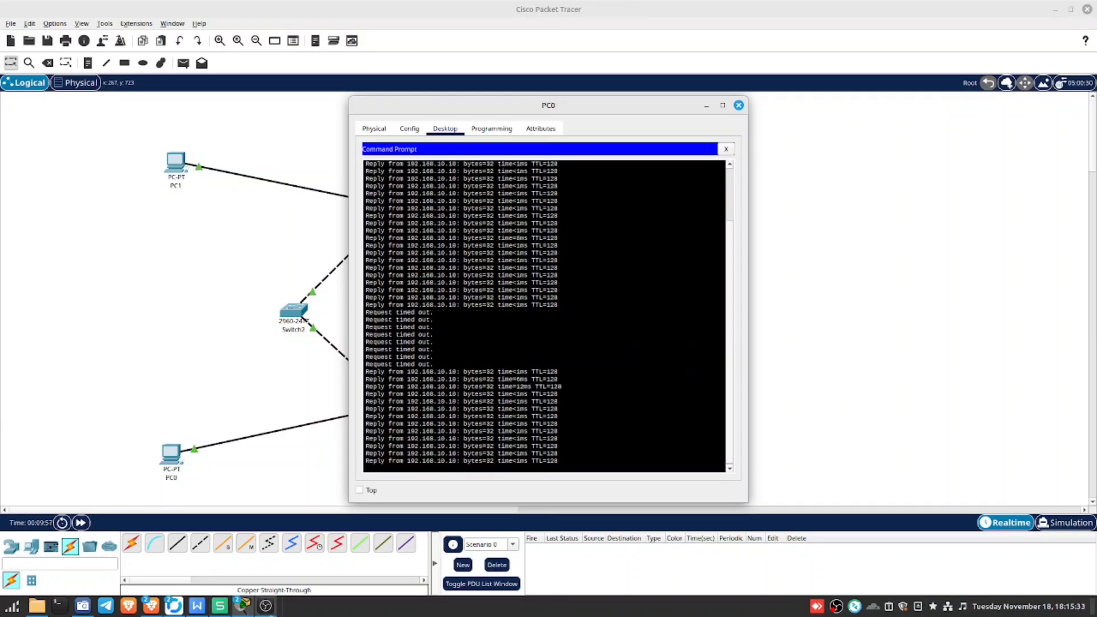
mouse_move(269, 610)
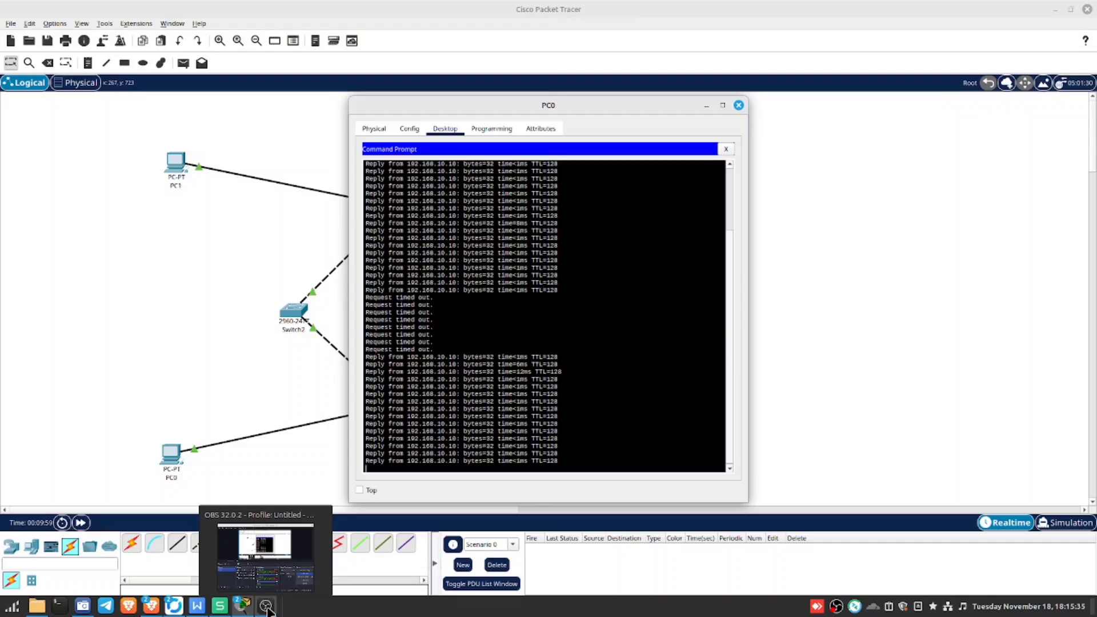